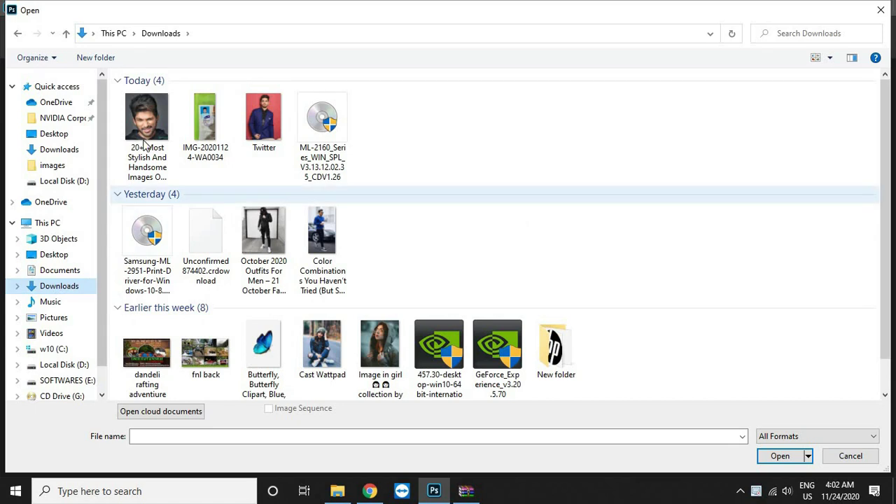
Step: Open the portrait "20+ Most Stylish And Handsome Images Of Allu Arjun" from Downloads and unlock its background layer
click(144, 138)
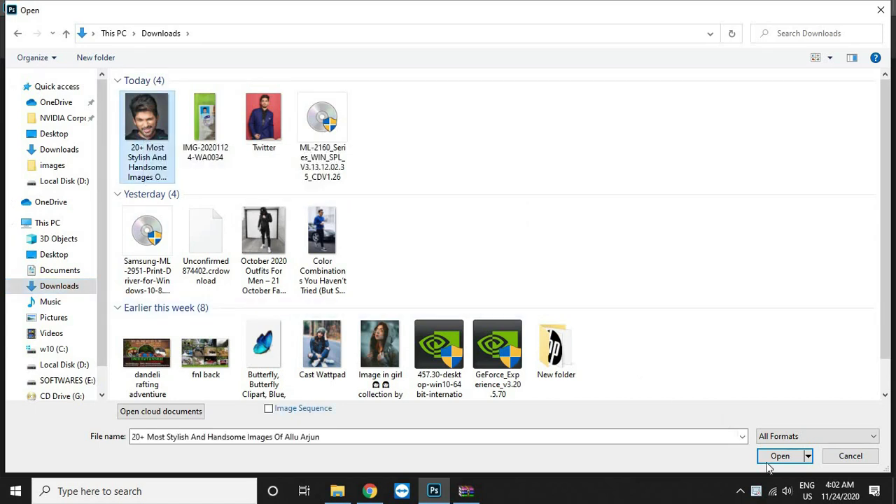
click(777, 457)
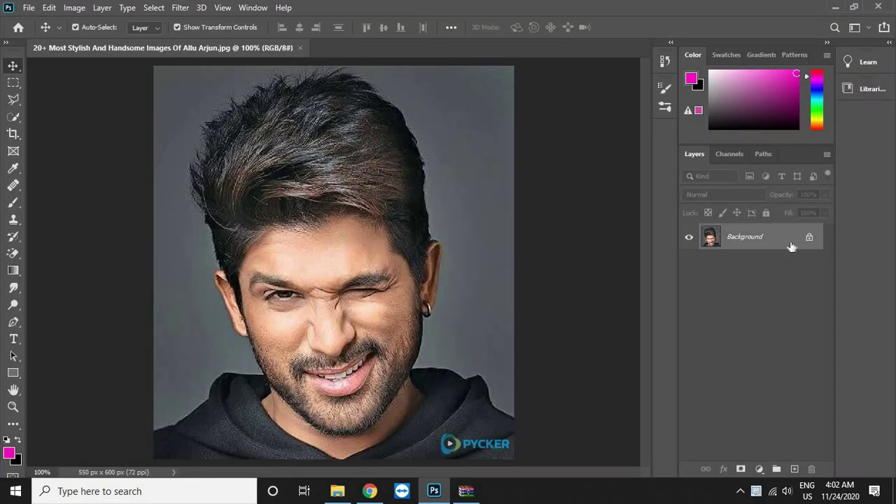
click(809, 238)
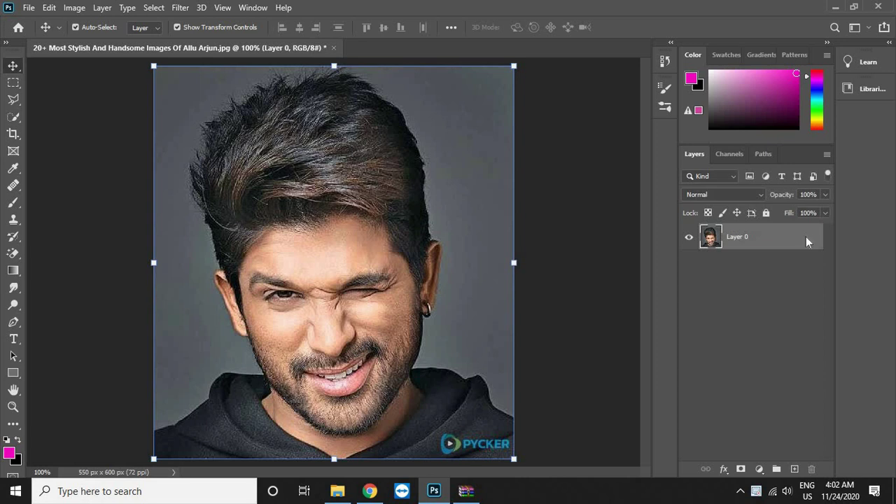
Step: Duplicate the unlocked Layer 0 within the same document, keeping the default name
right_click(806, 237)
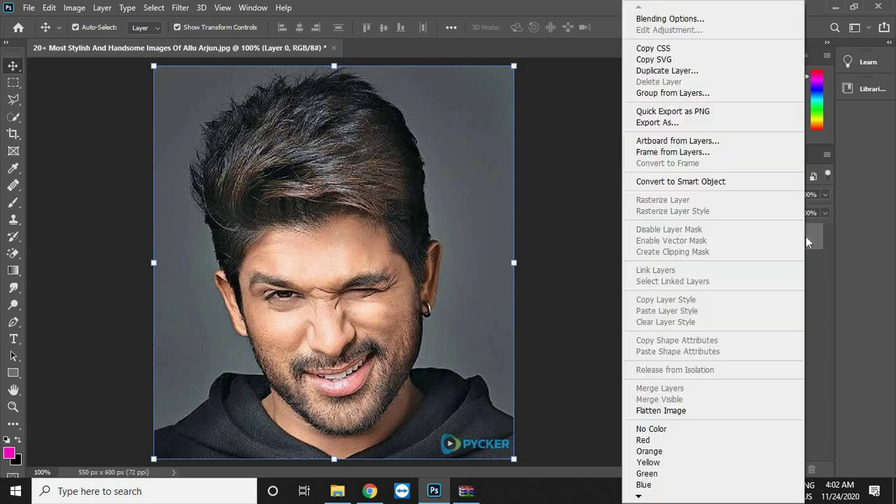
click(652, 70)
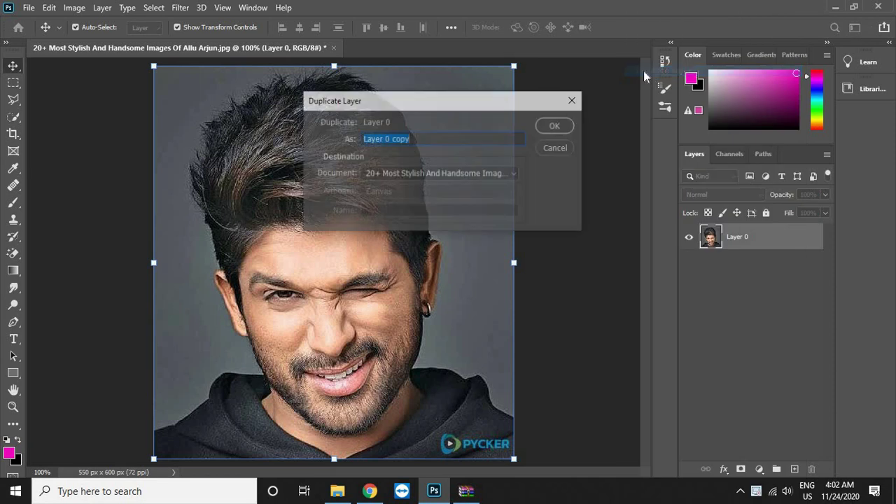
click(556, 126)
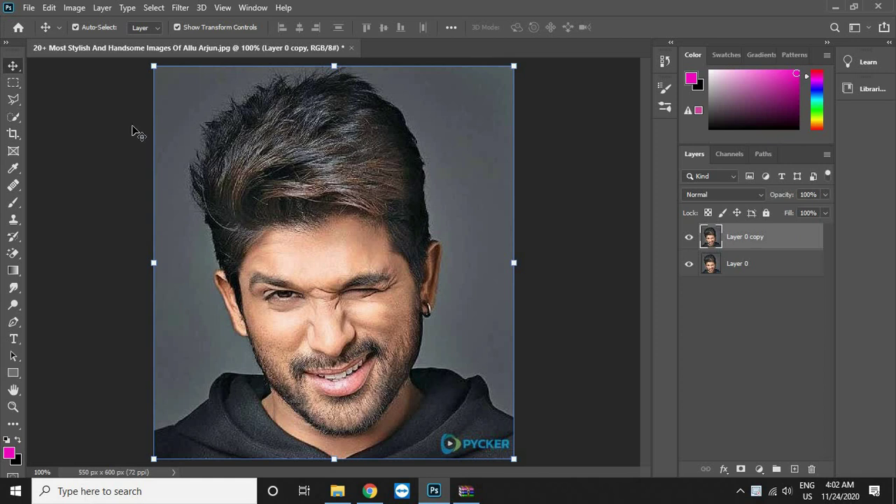
Step: Apply a Shadows/Highlights adjustment to the duplicate layer, lowering the Shadows amount slightly and leaving Highlights at 0%
click(79, 11)
mouse_move(93, 43)
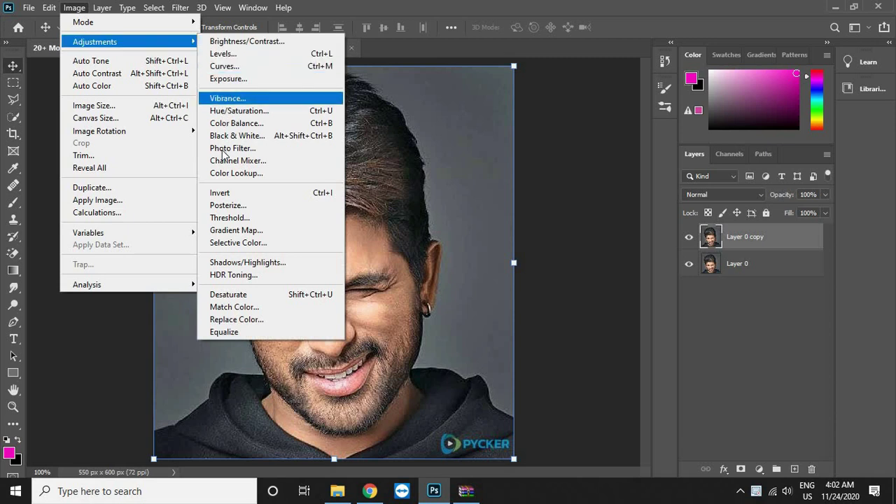
click(222, 262)
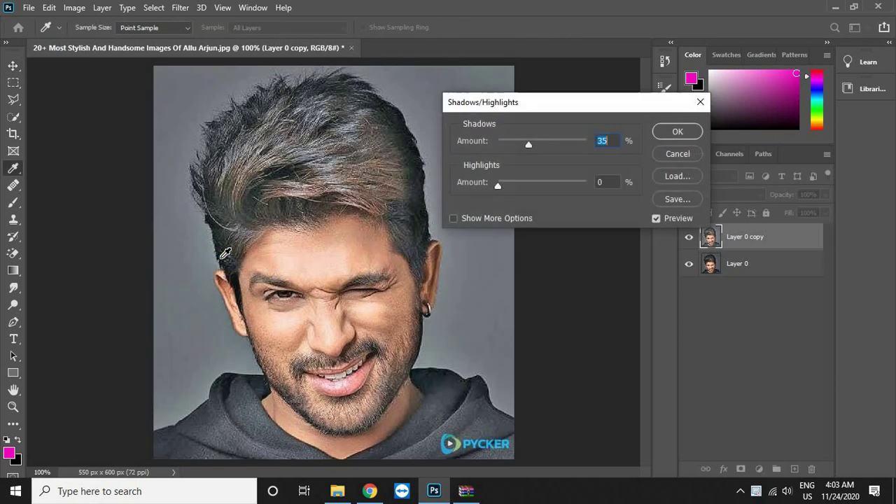
click(376, 152)
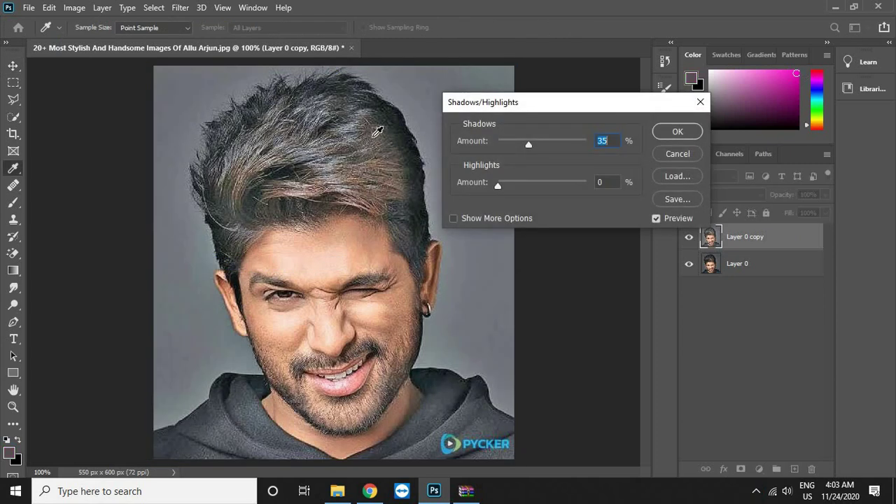
click(381, 142)
click(403, 189)
click(415, 219)
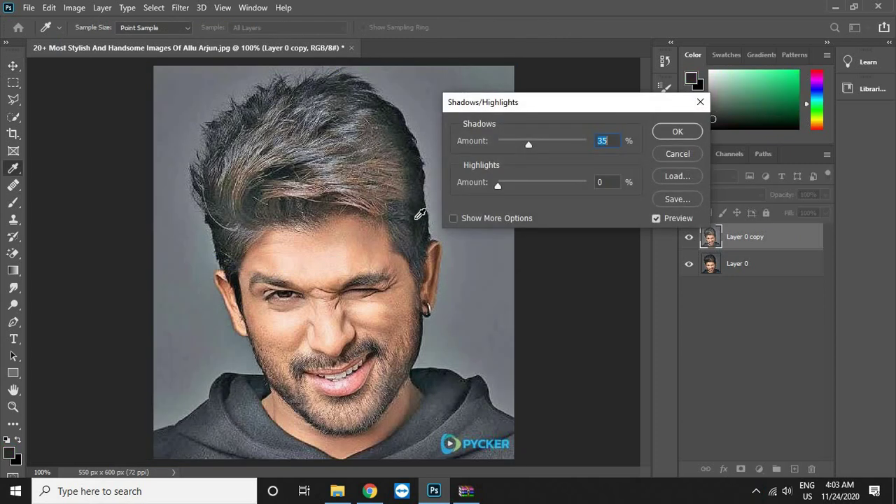
click(423, 273)
click(465, 401)
click(486, 438)
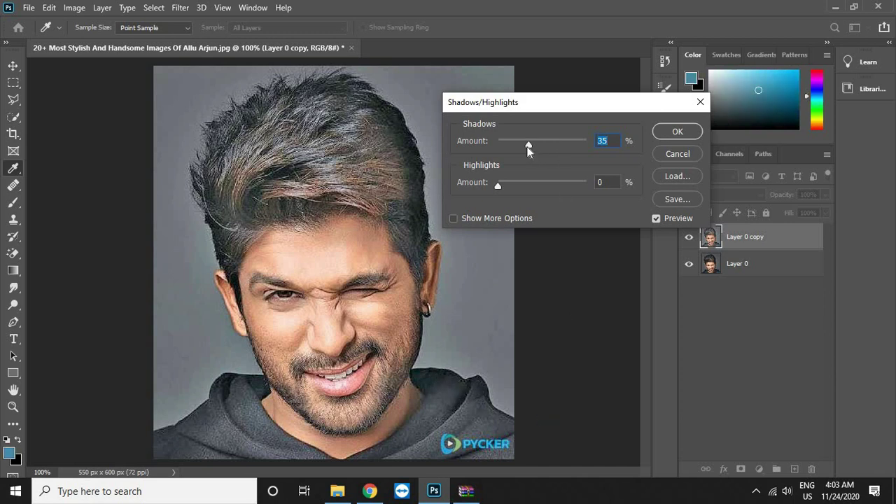
drag(527, 146, 525, 151)
click(675, 133)
key(v)
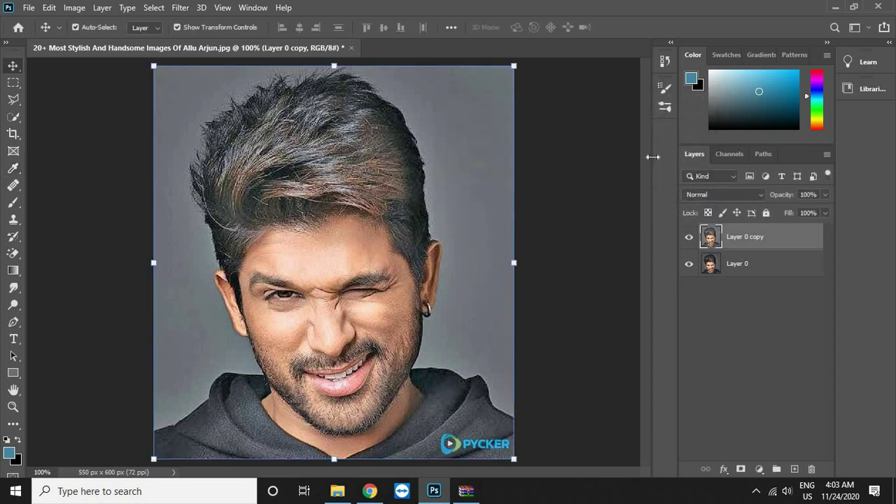
Step: Darken Layer 0 copy with a Levels adjustment by setting the white output level to 194
click(77, 8)
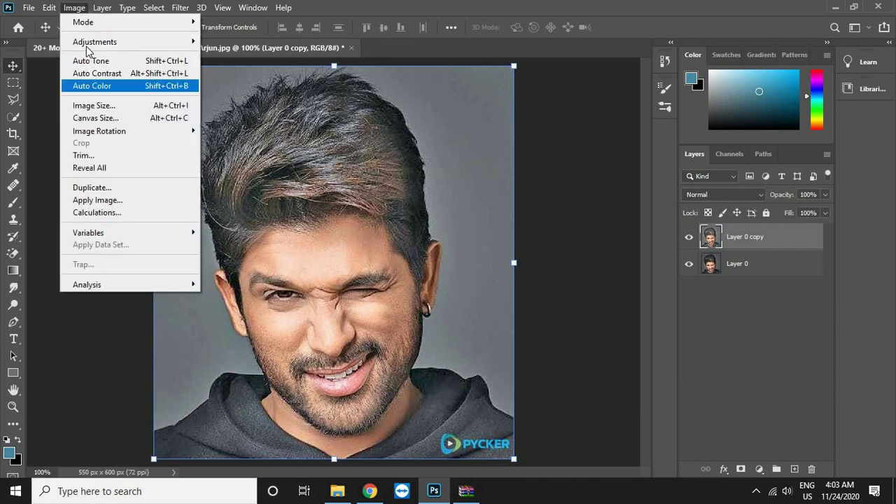
mouse_move(86, 41)
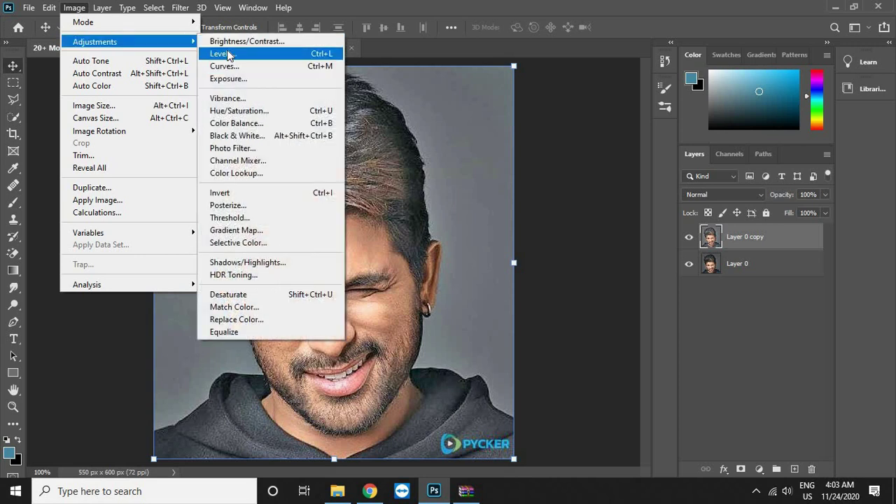
click(223, 54)
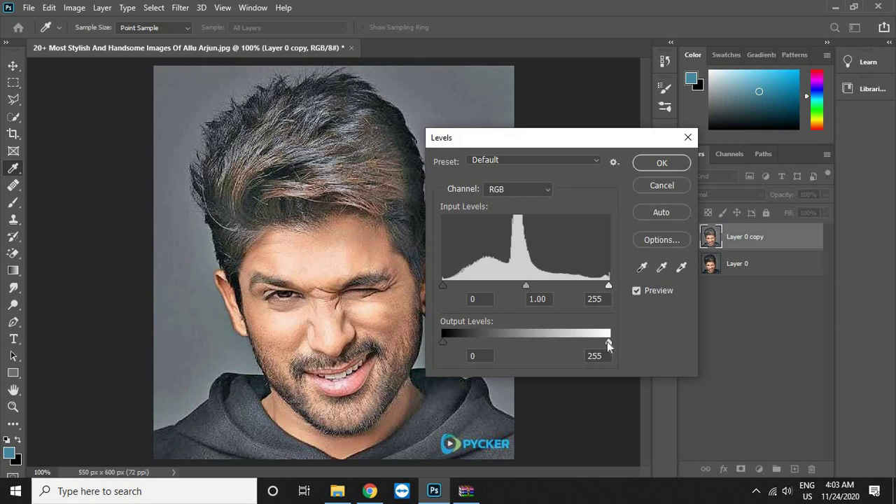
drag(608, 343, 587, 337)
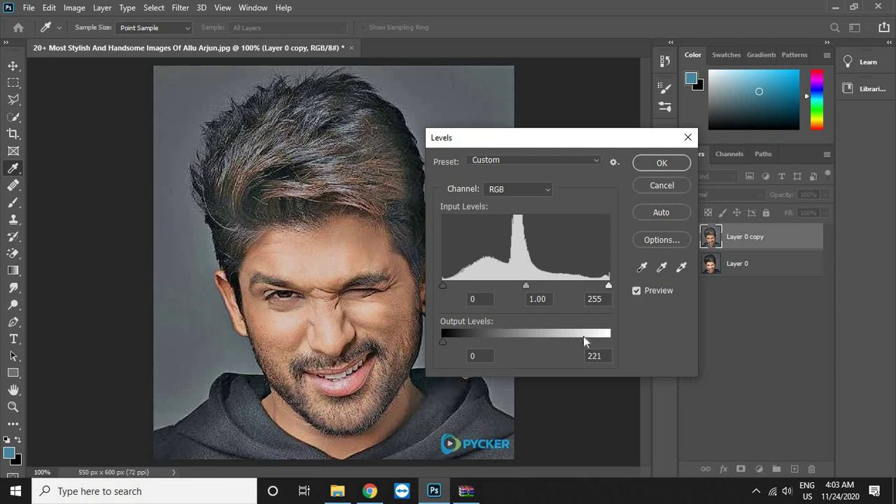
drag(579, 340, 570, 341)
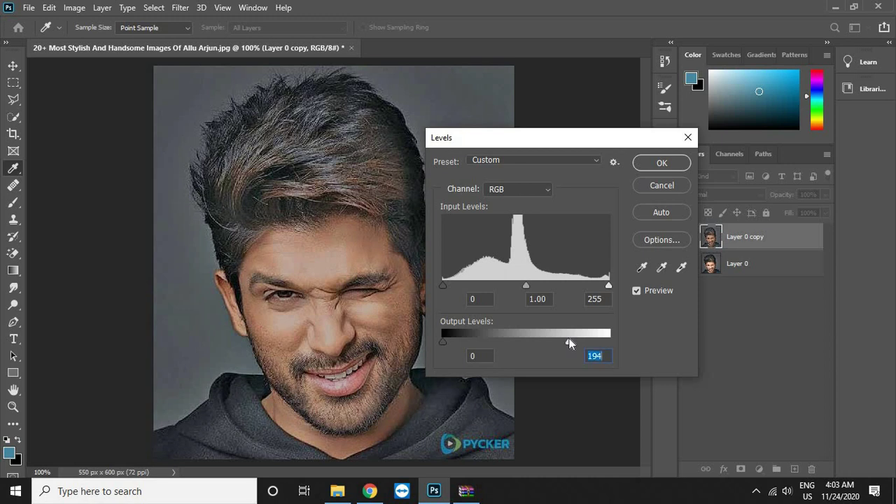
click(646, 164)
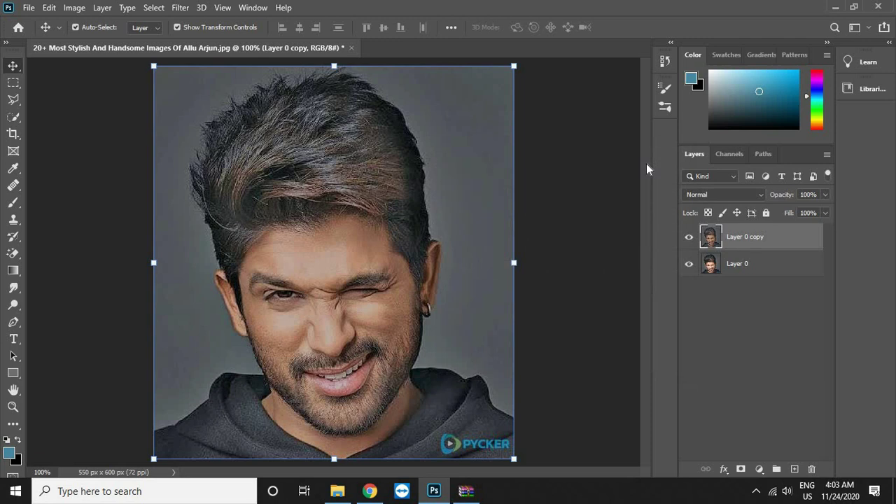
Step: Duplicate the adjusted Layer 0 copy as Layer 0 copy 2
right_click(740, 239)
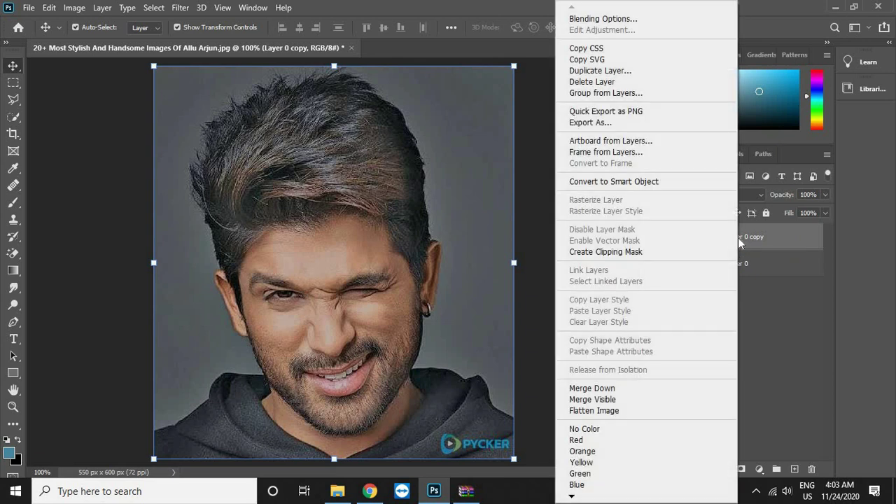
click(594, 70)
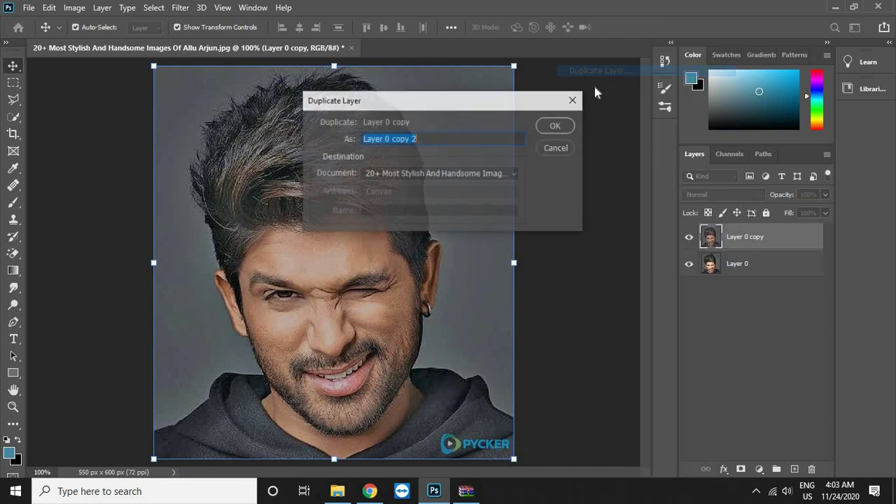
click(563, 128)
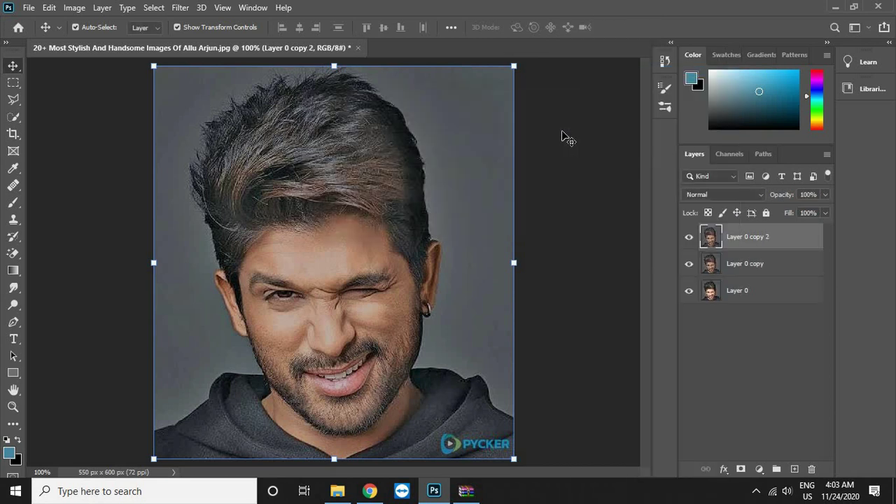
Step: Apply a High Pass filter with a 2.0-pixel radius to Layer 0 copy 2
click(180, 8)
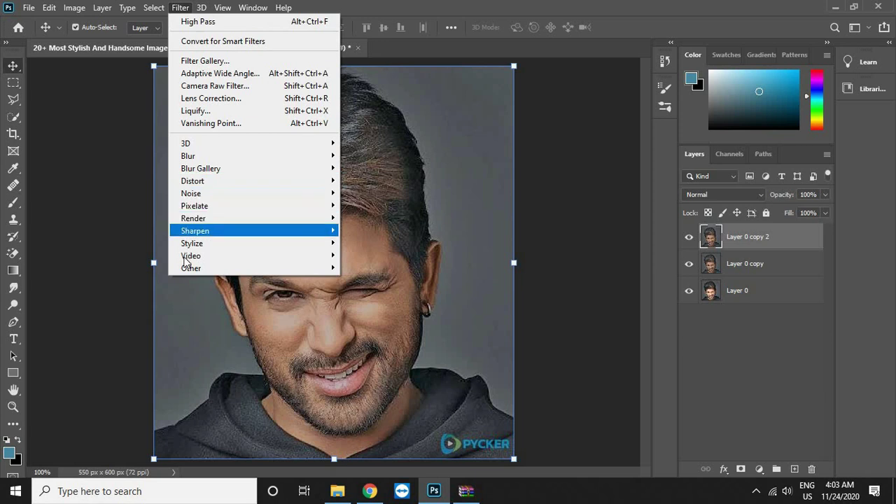
mouse_move(186, 270)
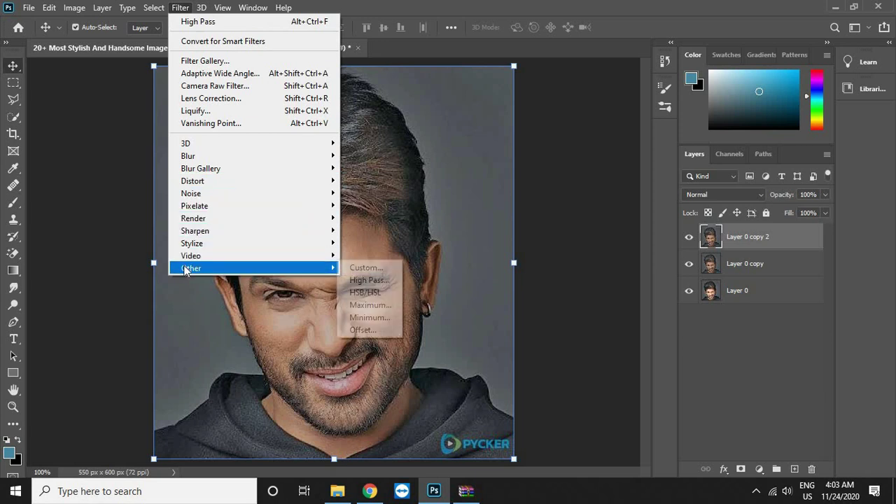
click(363, 280)
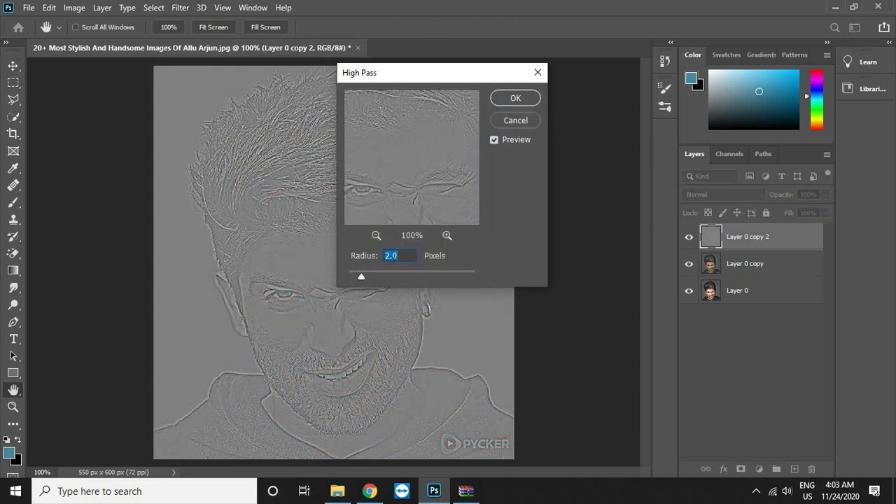
click(515, 100)
key(v)
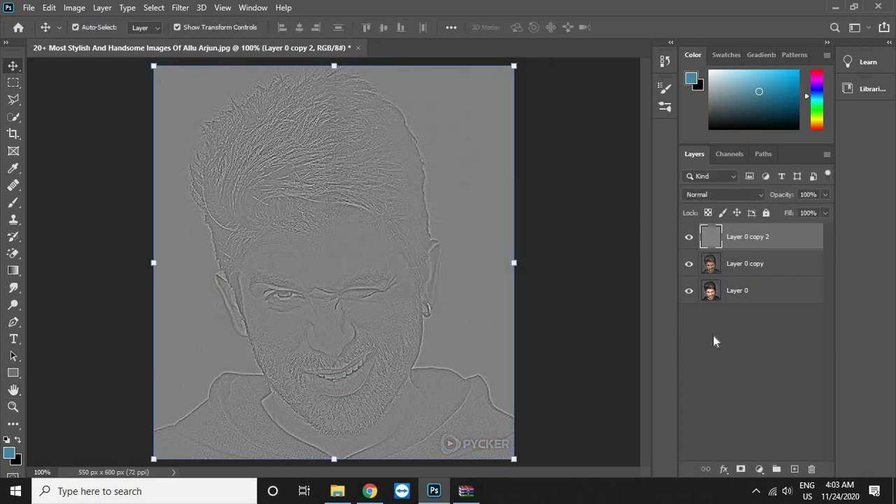
Step: Set the High Pass layer's blend mode to Overlay and merge it with Layer 0 copy
click(706, 196)
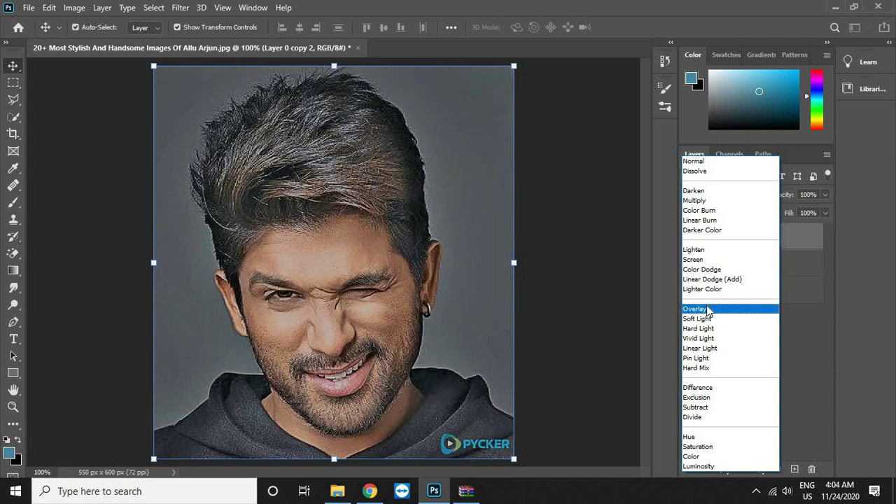
click(706, 311)
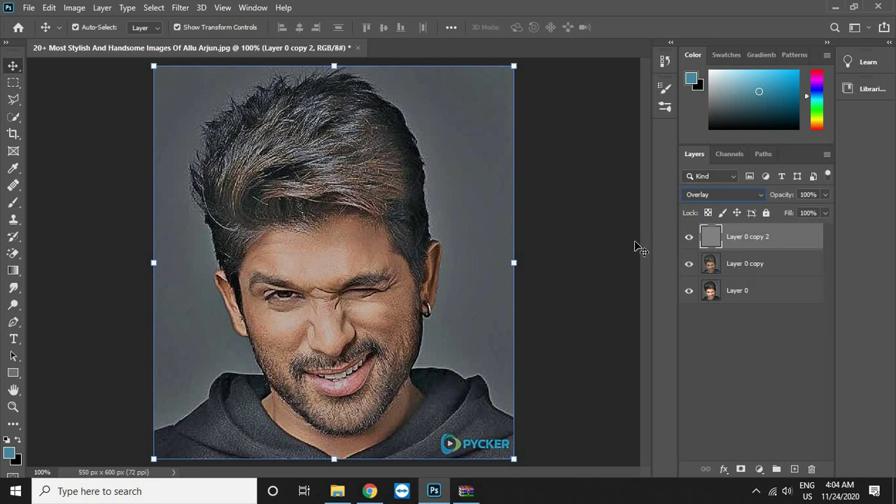
ctrl+click(761, 264)
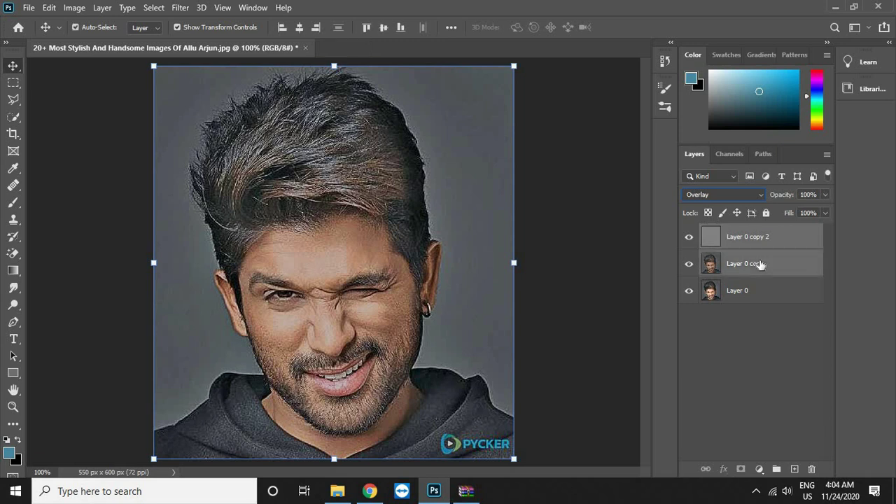
right_click(759, 263)
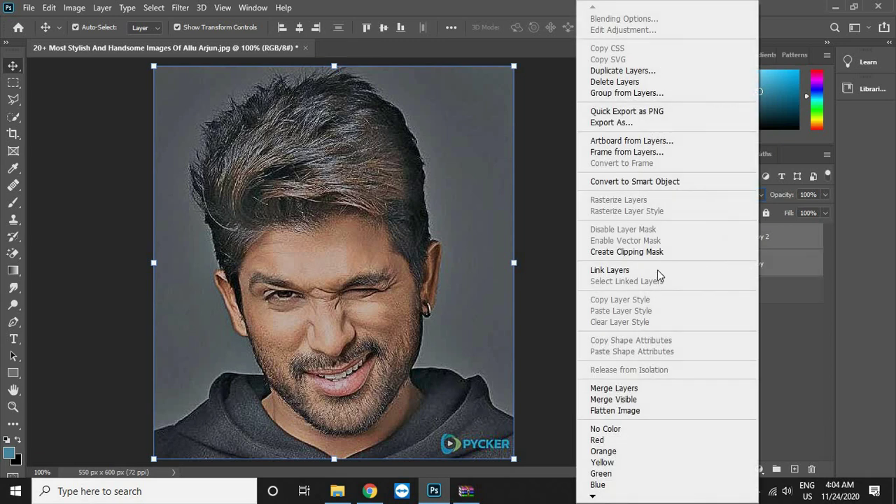
click(596, 389)
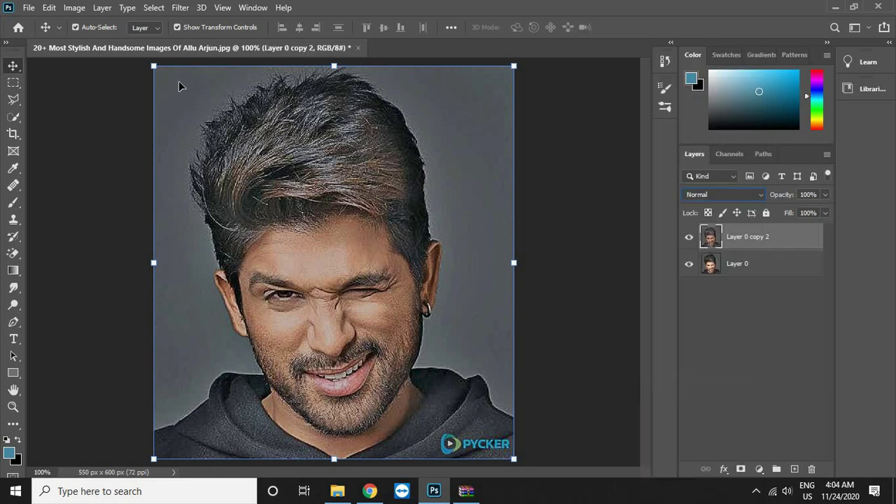
Step: Sharpen the merged layer with Unsharp Mask at 55% amount, 2.1-pixel radius and threshold 0
click(180, 7)
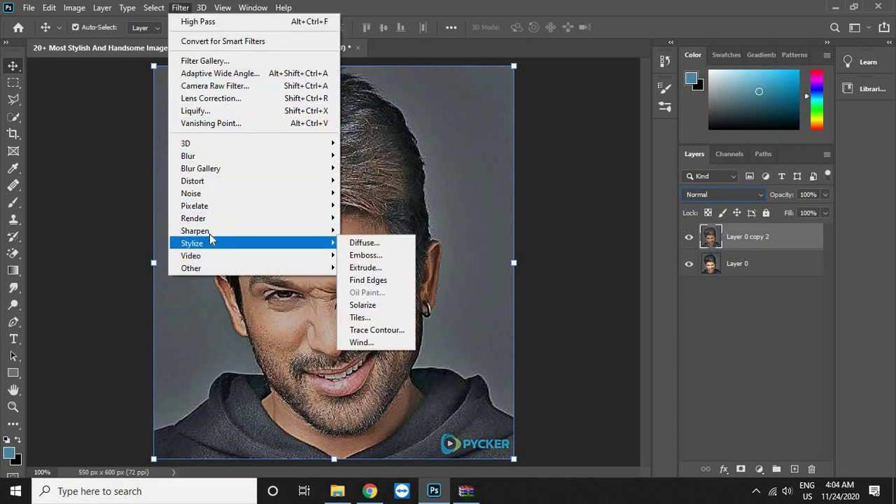
mouse_move(209, 236)
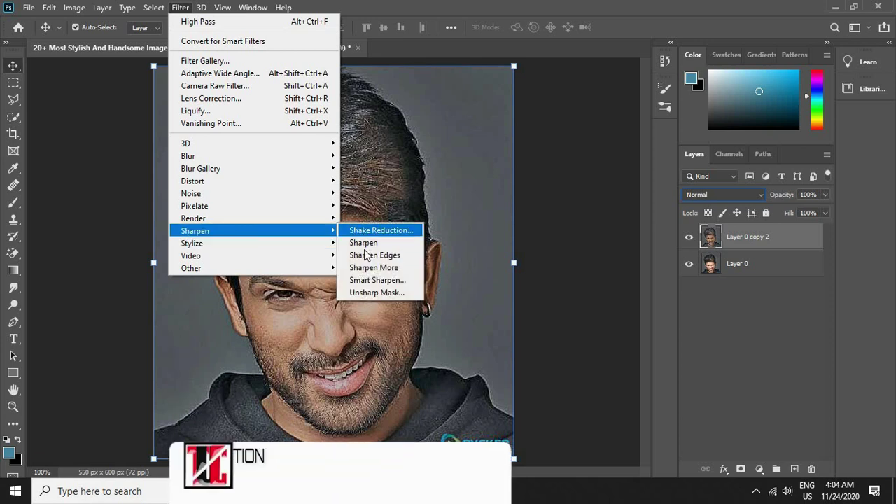
click(364, 292)
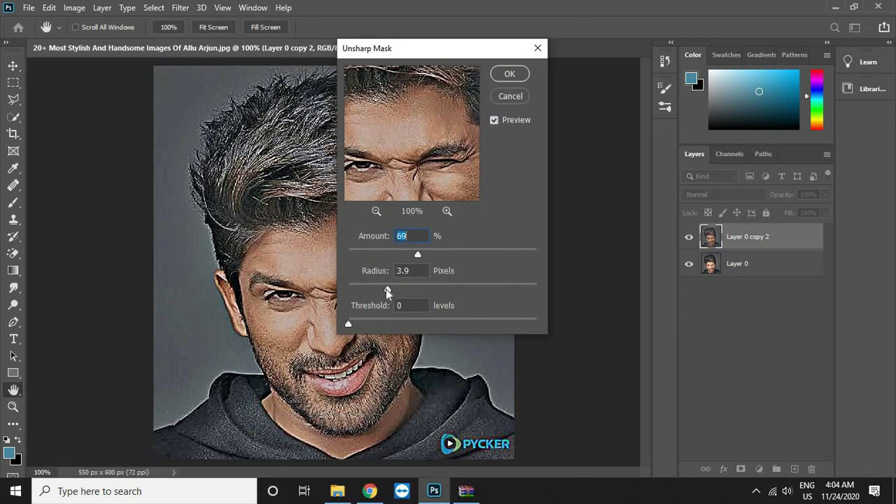
drag(387, 289, 369, 280)
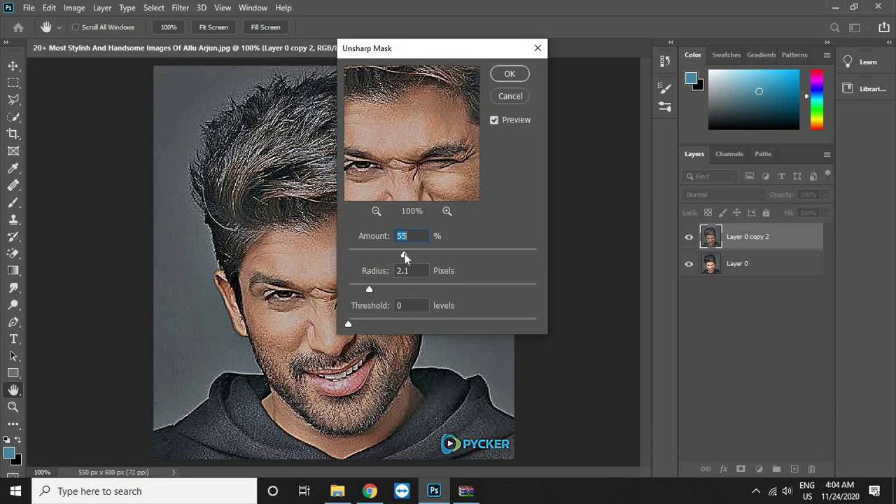
click(504, 77)
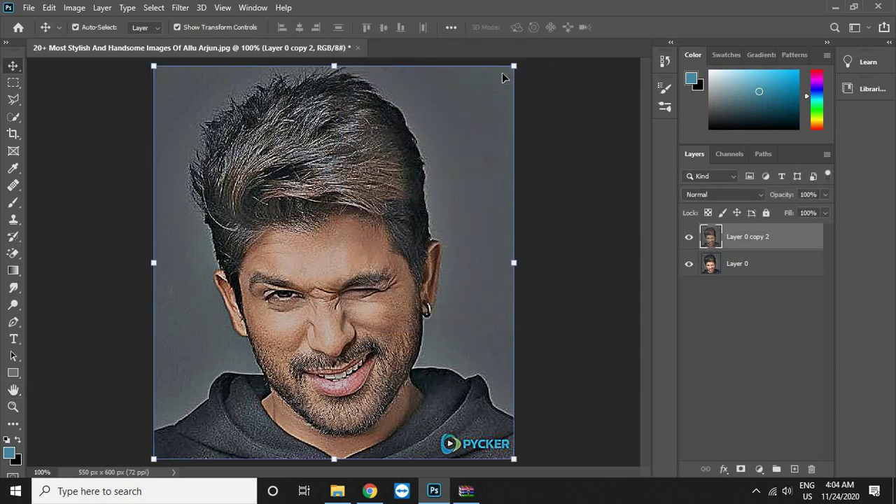
Step: Apply a Diffuse filter in Anisotropic mode to Layer 0 copy 2
click(181, 8)
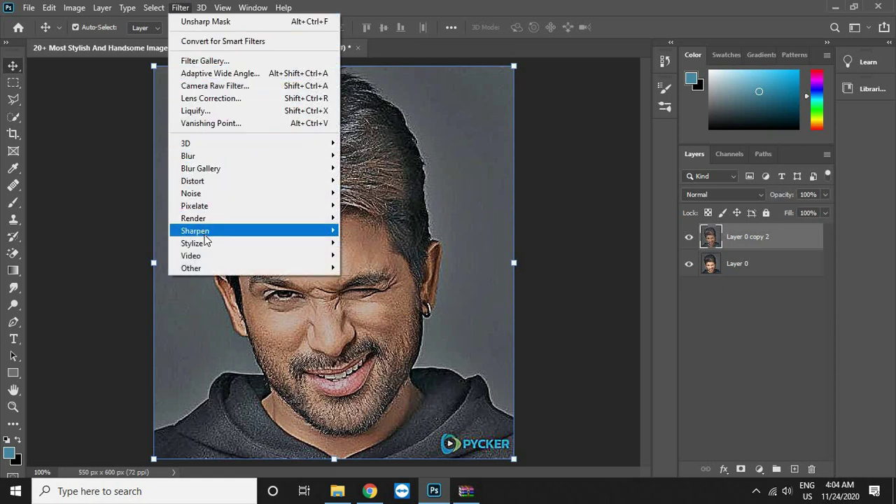
mouse_move(205, 243)
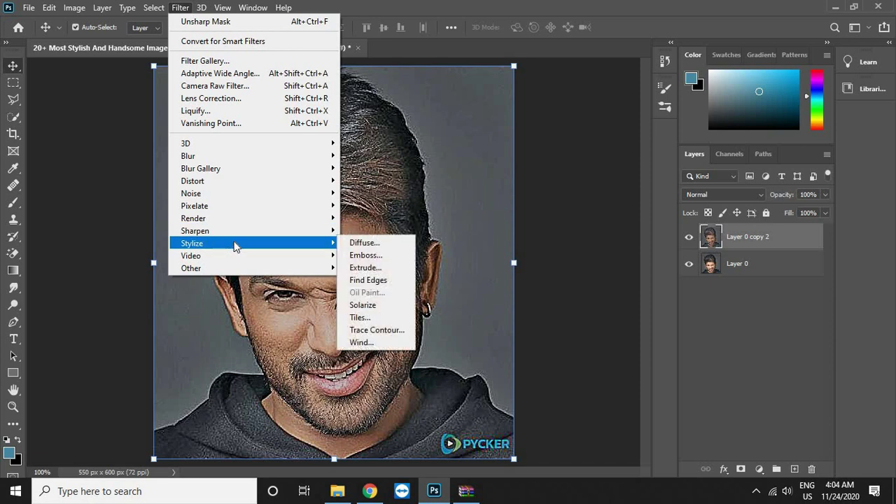
click(362, 243)
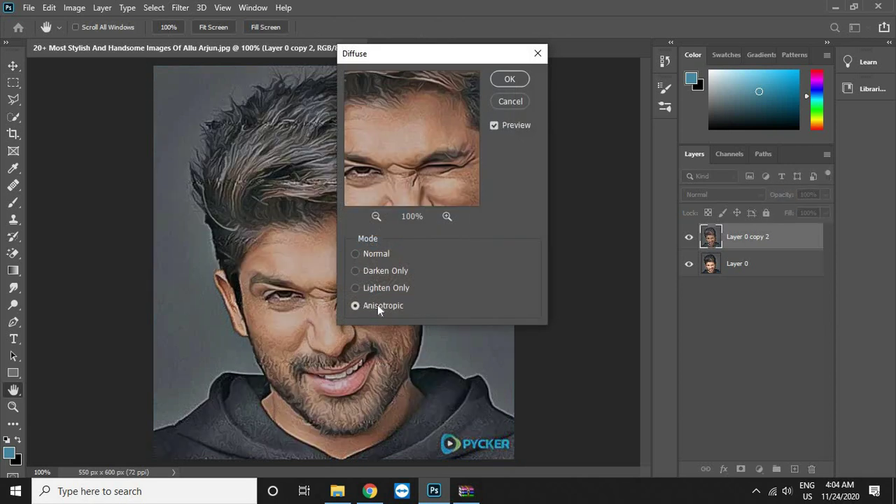
click(510, 79)
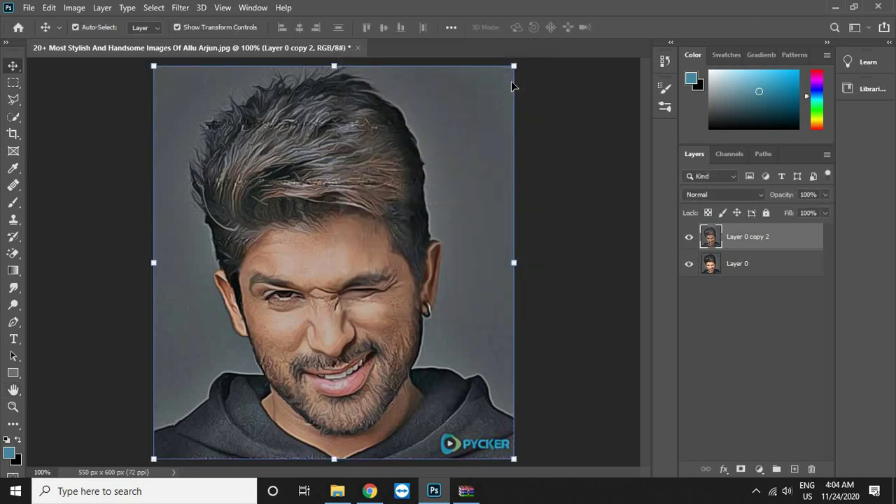
Step: Rotate the whole image 180° and reapply the Diffuse filter to Layer 0 copy 2
click(75, 8)
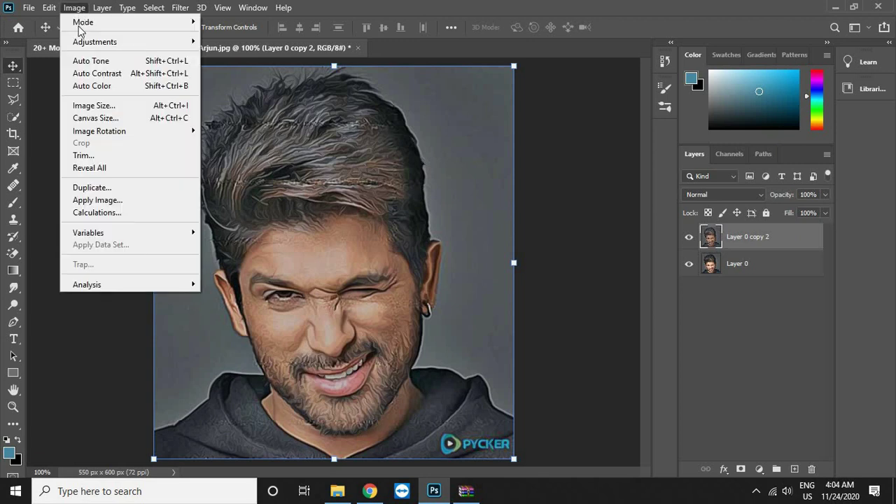
mouse_move(104, 129)
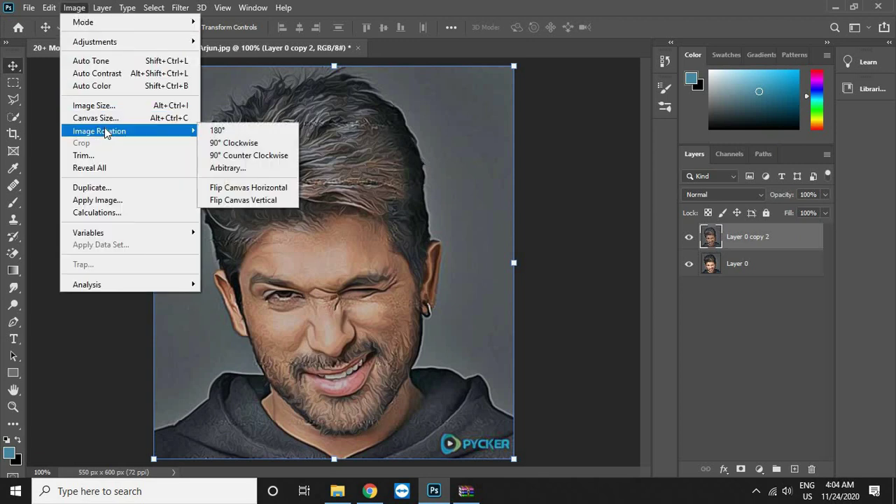
click(230, 132)
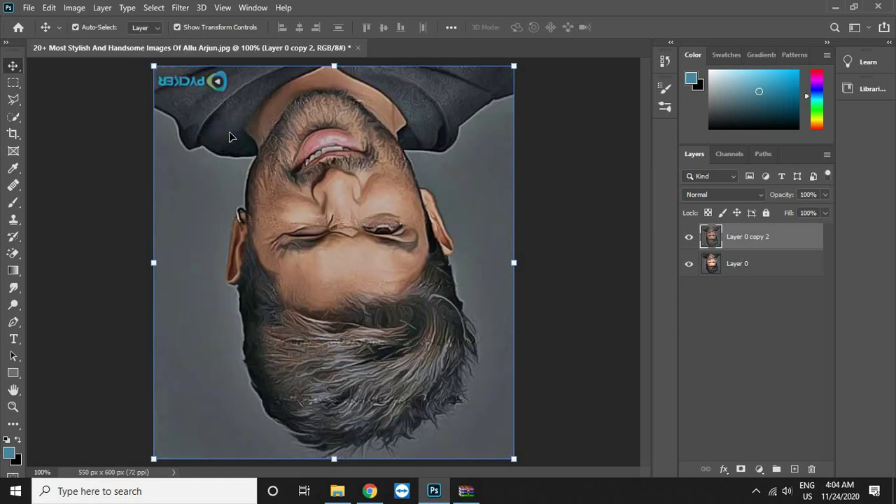
click(180, 8)
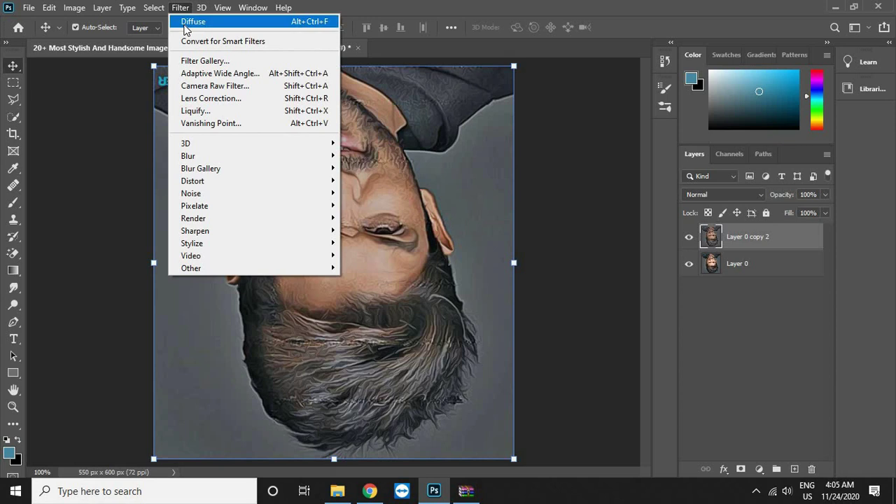
click(185, 23)
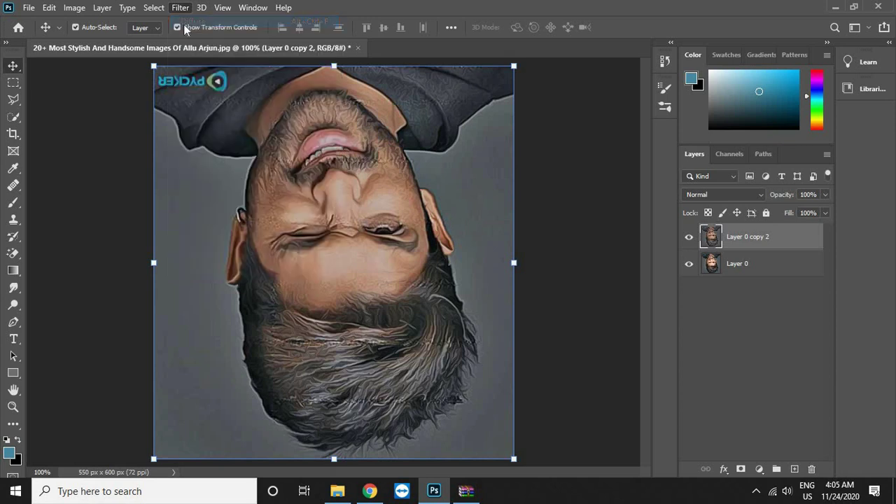
Step: Rotate the upside-down image 90° counter clockwise and reapply the Diffuse filter to Layer 0 copy 2
click(74, 8)
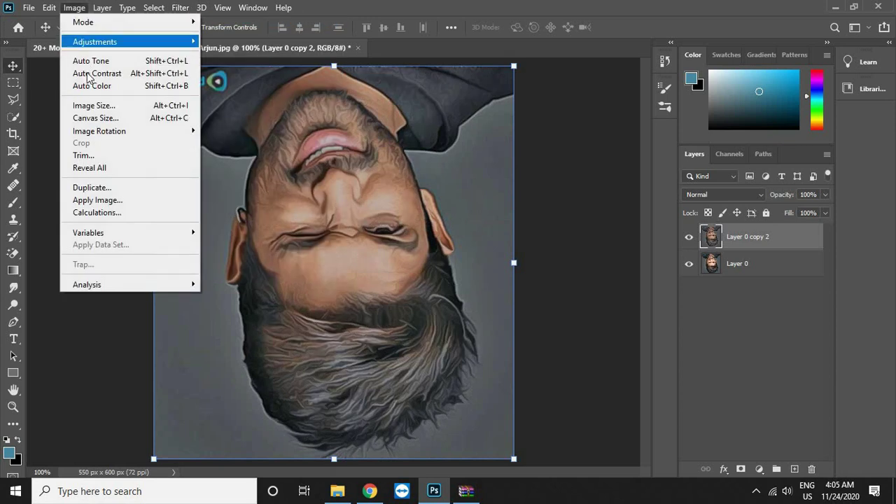
mouse_move(103, 137)
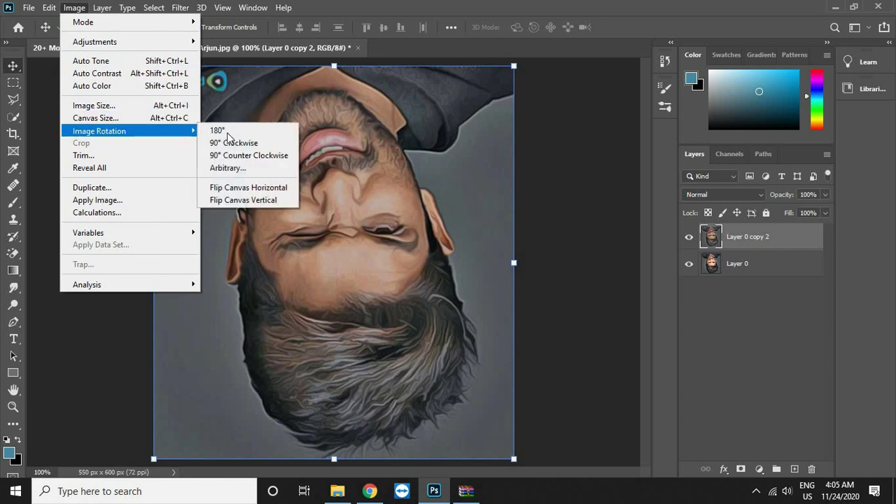
click(230, 154)
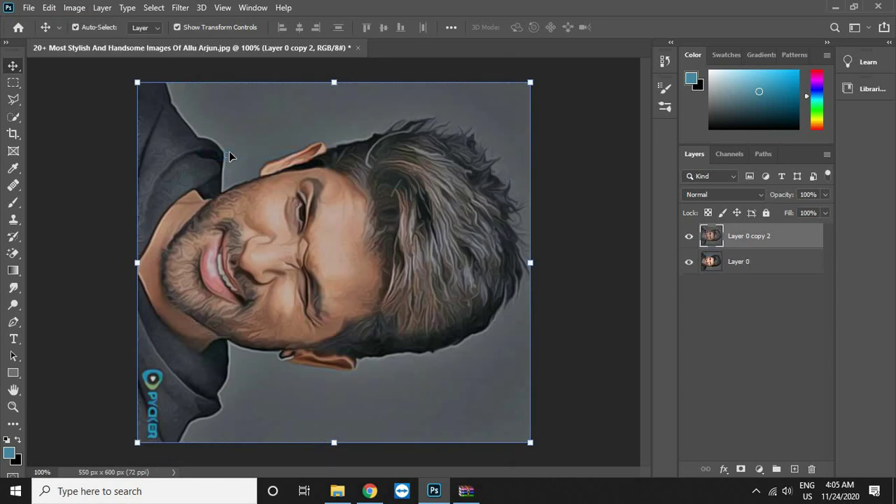
click(181, 8)
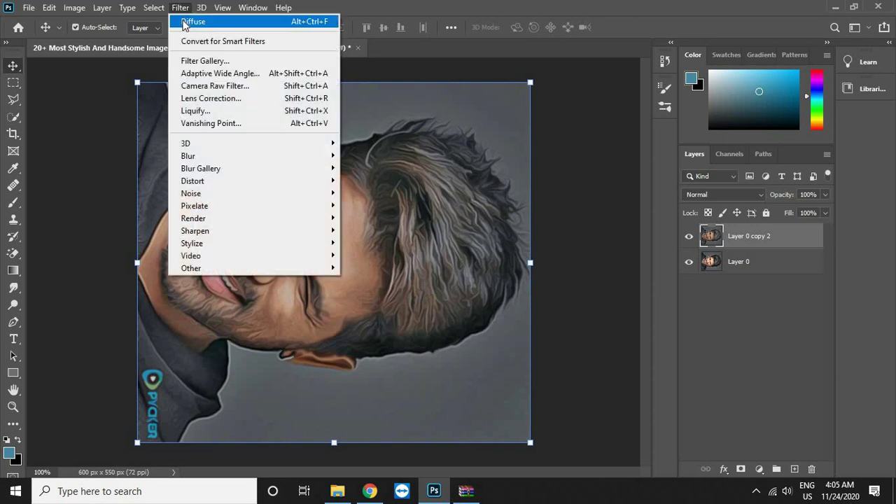
click(184, 22)
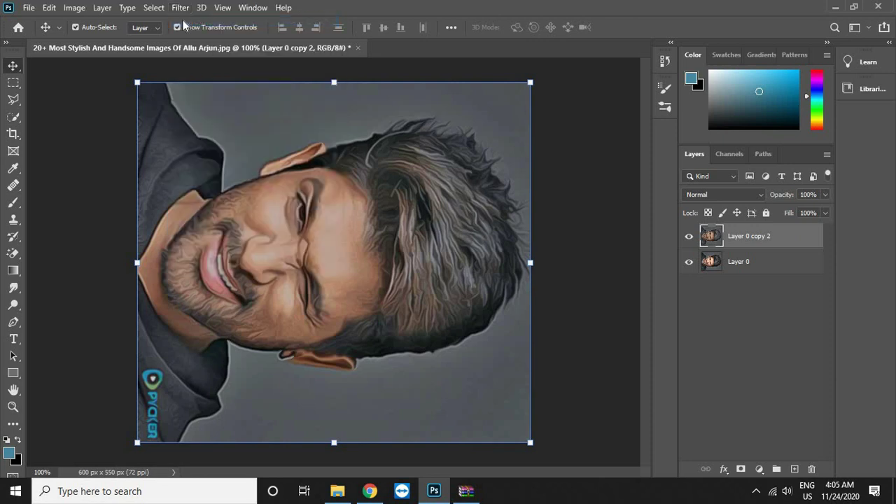
Step: Rotate the sideways image another 90° counter clockwise to stand upright and run the Diffuse filter again
click(75, 10)
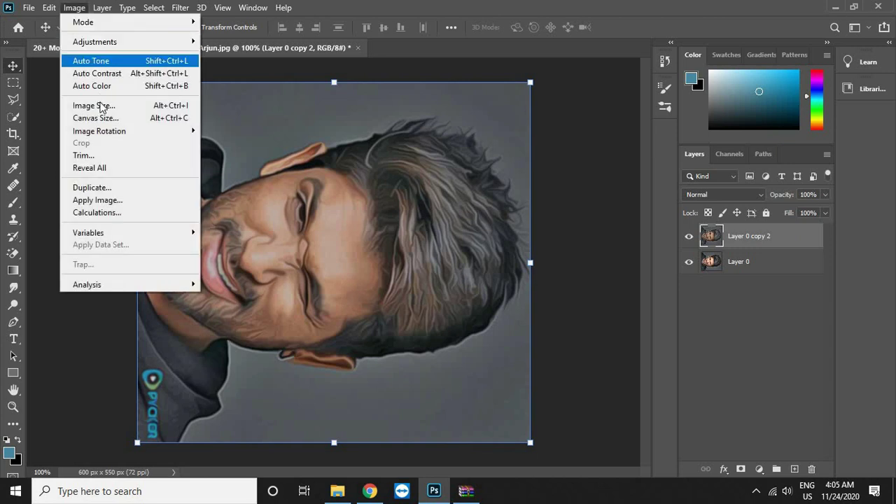
mouse_move(103, 131)
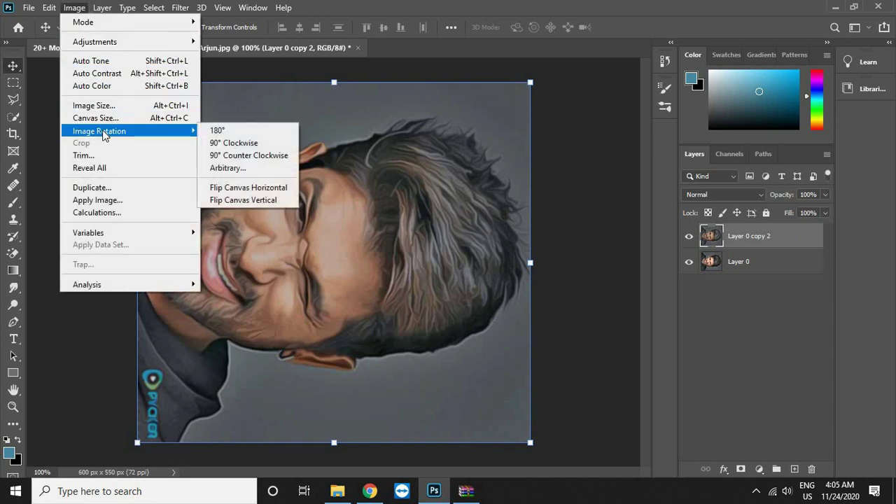
click(227, 158)
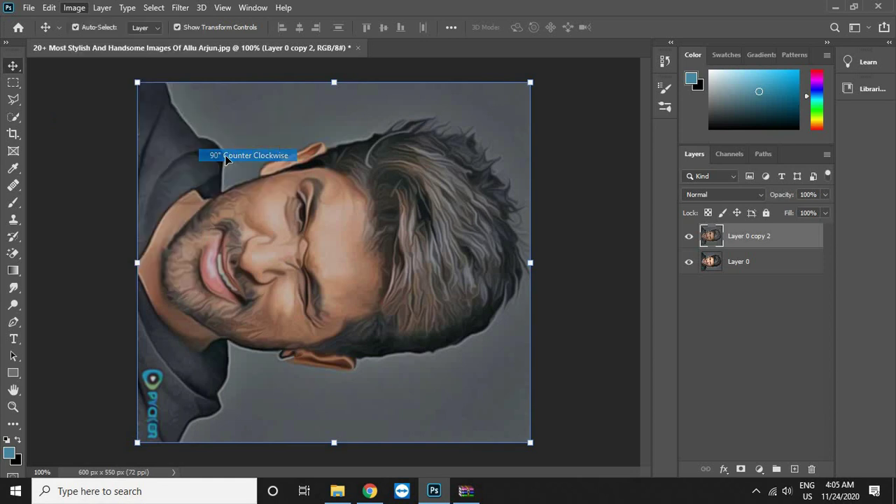
click(180, 8)
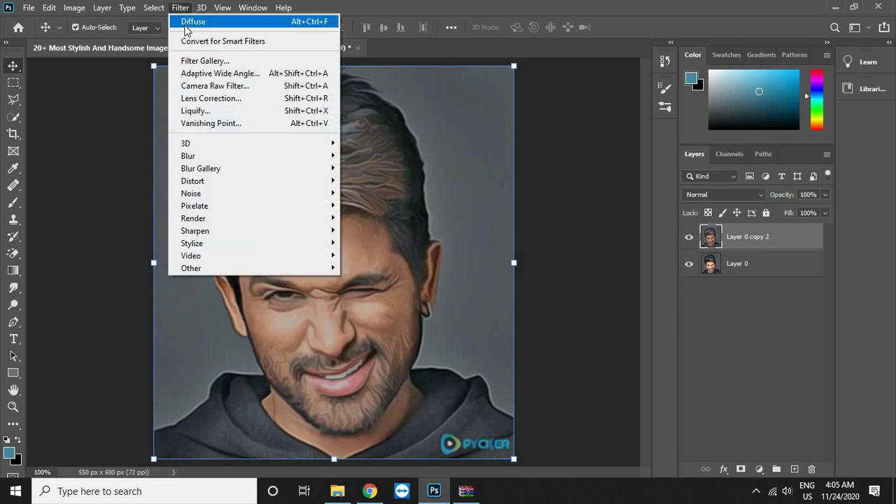
click(185, 23)
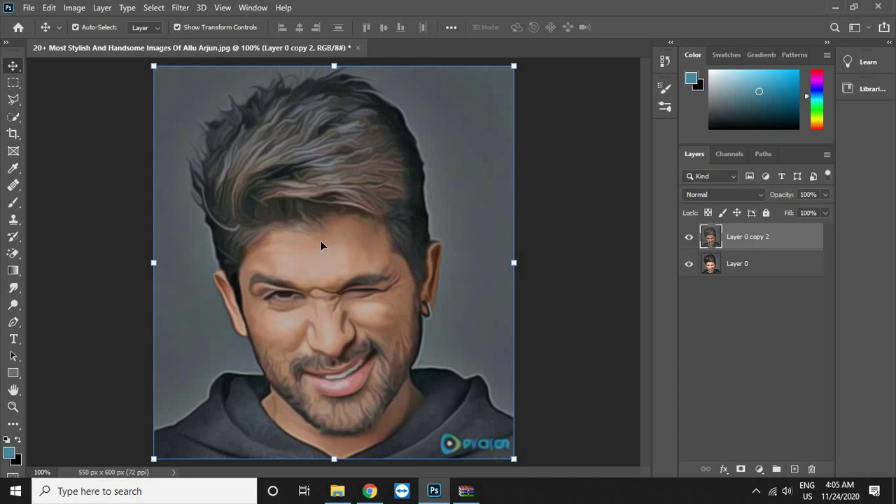
Step: Rename Layer 0 copy 2 as "iol painting" and duplicate it as "iol painting copy"
double_click(768, 238)
text(lol painting)
key(Return)
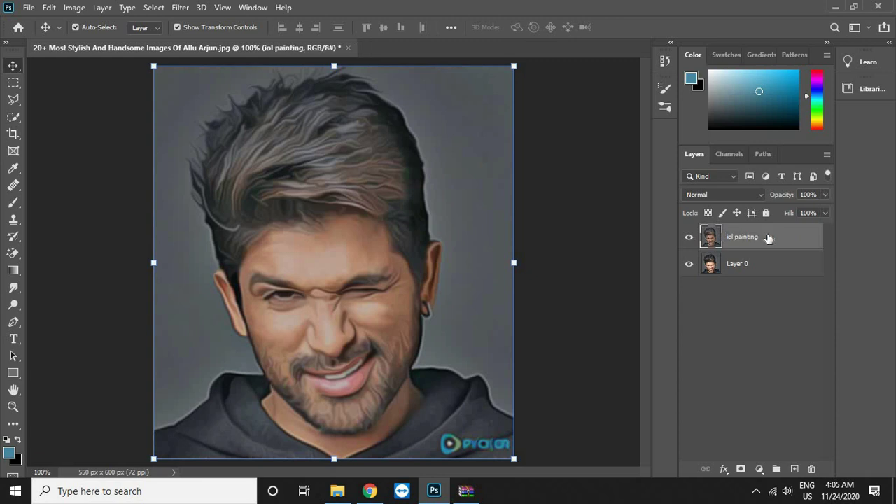
right_click(768, 238)
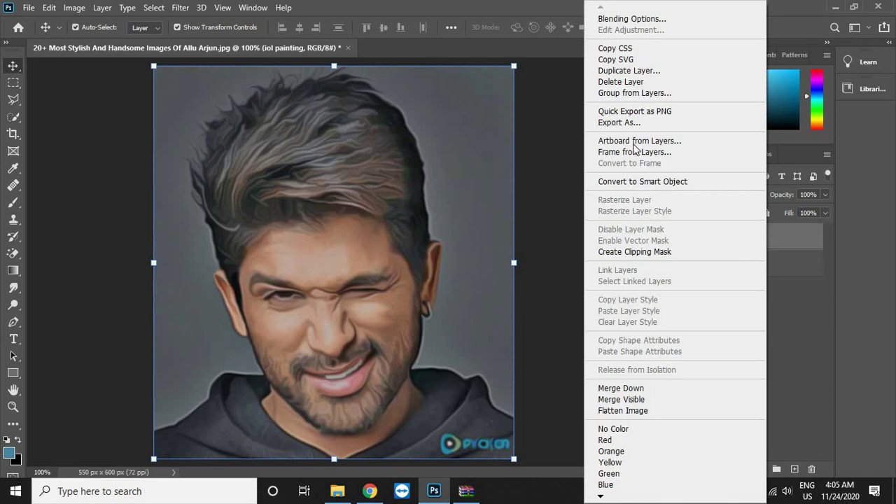
click(614, 70)
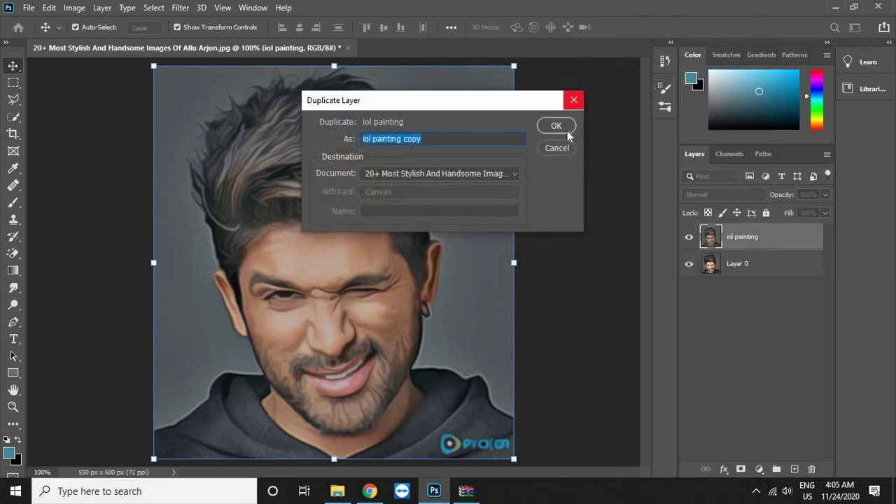
click(567, 131)
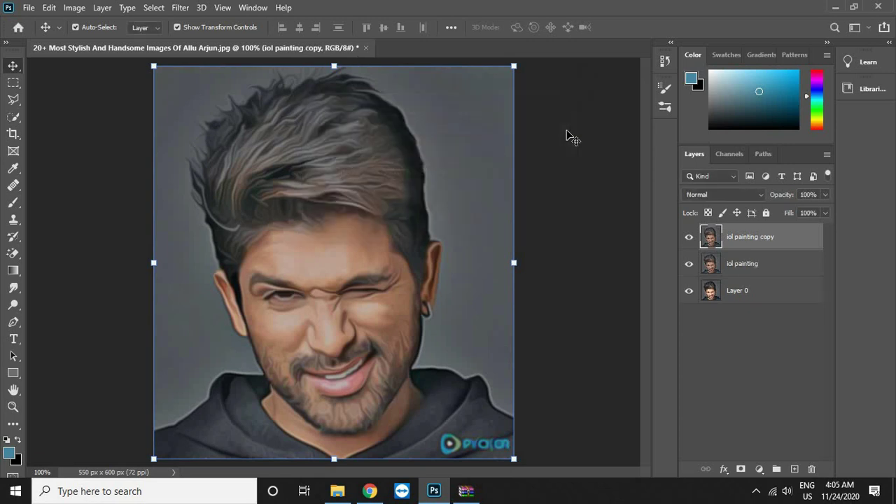
Step: Apply Reduce Noise to iol painting copy with strength 10 and preserve details, reduce color noise and sharpen details at 0%
click(177, 8)
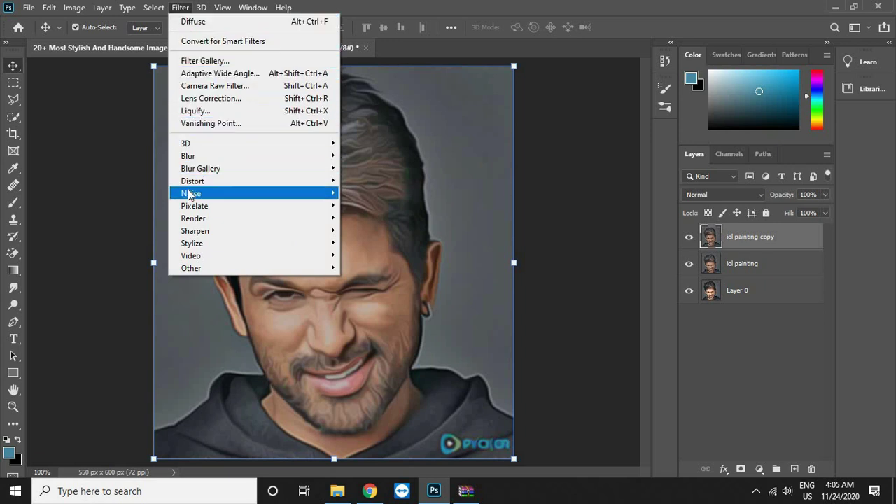
mouse_move(189, 194)
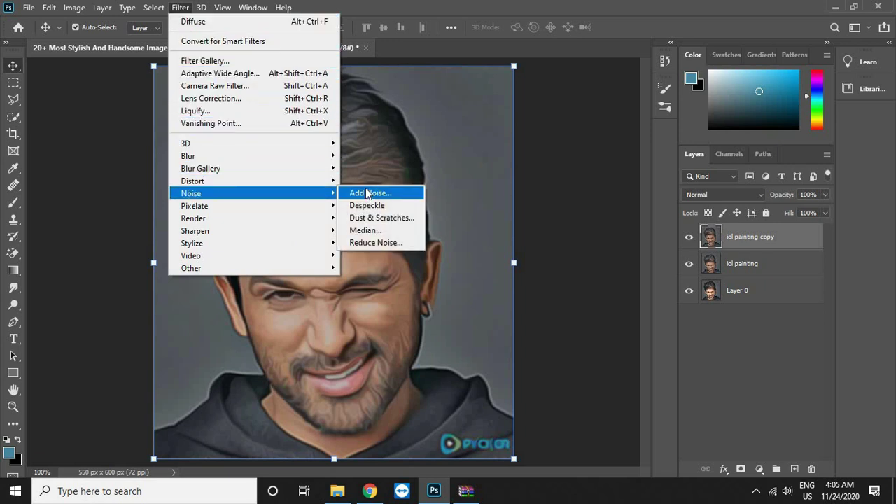
click(366, 242)
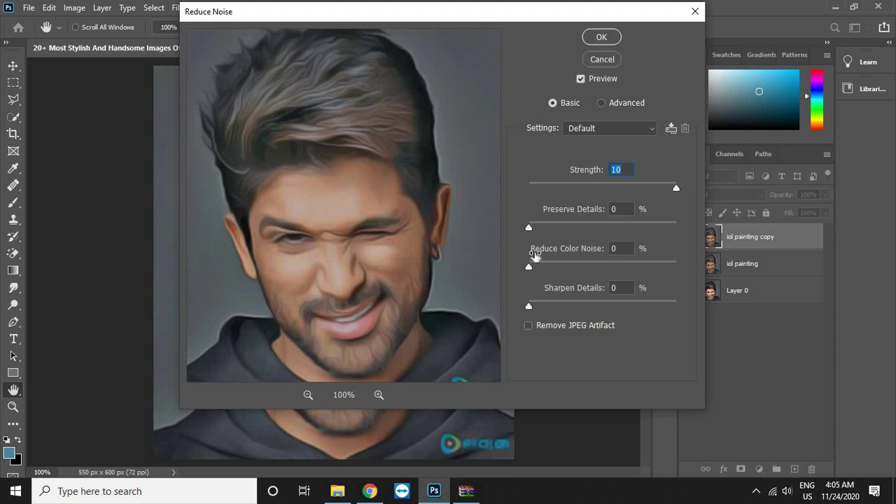
mouse_move(528, 228)
mouse_down()
mouse_move(578, 229)
mouse_move(519, 229)
mouse_up()
click(602, 38)
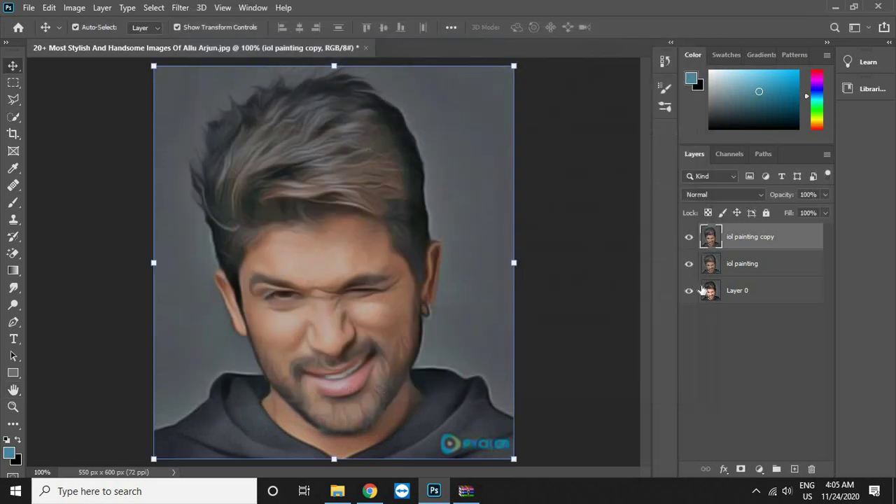
Step: Rename the noise-reduced iol painting copy layer as "details"
double_click(774, 238)
text(dea)
key(BackSpace)
text(tails)
key(Return)
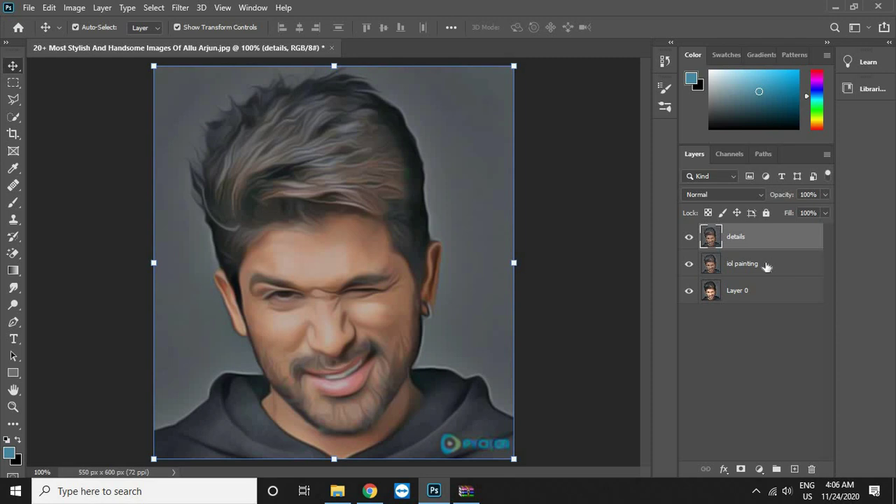
Step: Sharpen the details layer with Unsharp Mask at 84% amount and threshold 0, adjusting the radius to suit
click(761, 255)
click(759, 242)
click(179, 9)
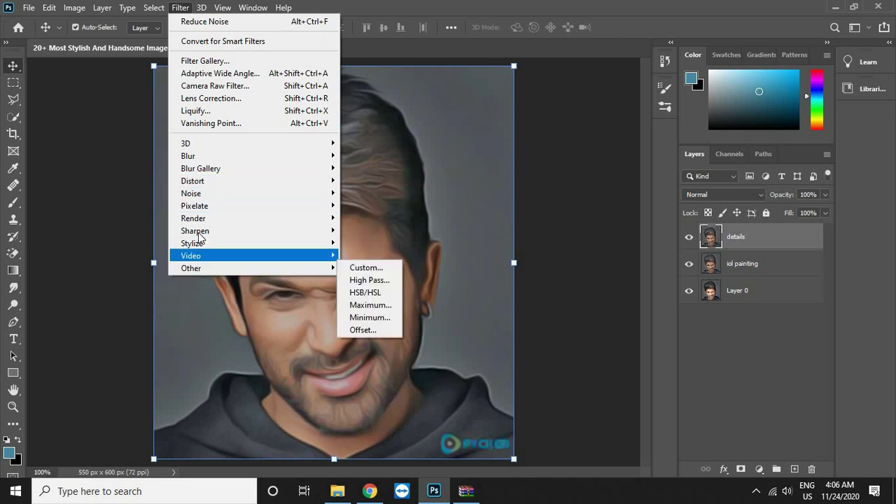
mouse_move(198, 231)
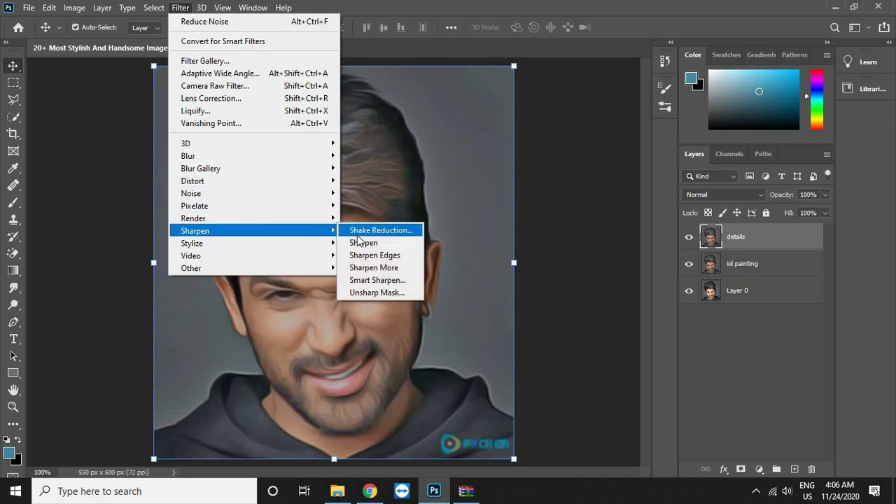
click(376, 293)
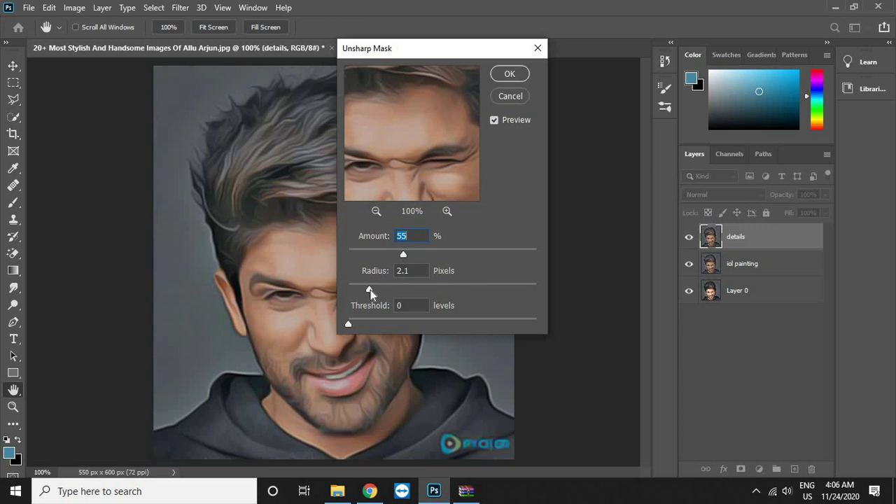
drag(370, 290, 389, 288)
drag(412, 257, 413, 259)
drag(419, 255, 434, 258)
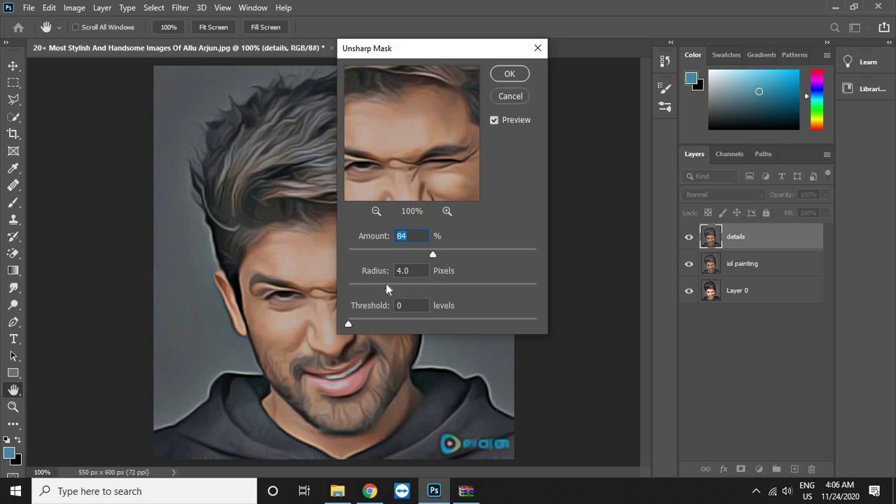
mouse_move(387, 287)
mouse_down()
mouse_move(366, 280)
mouse_move(364, 287)
mouse_move(396, 285)
mouse_up()
click(381, 283)
click(509, 75)
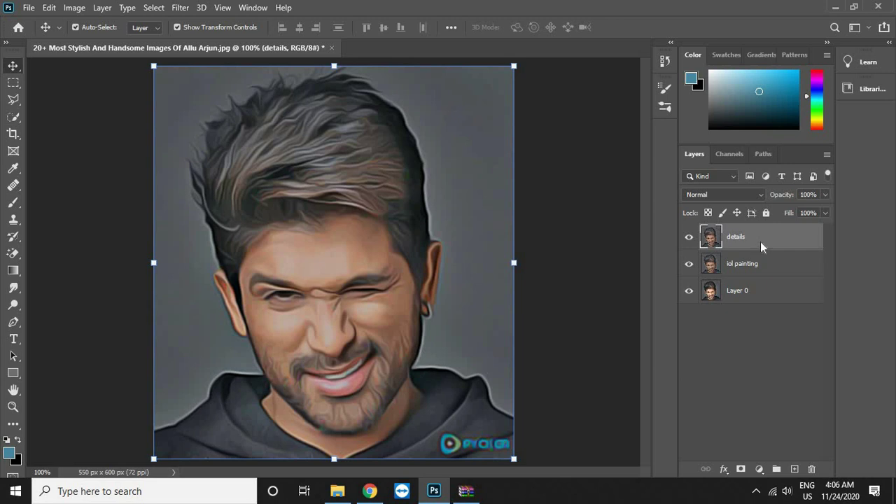
Step: Duplicate the details layer as "details copy" within the same document
right_click(760, 242)
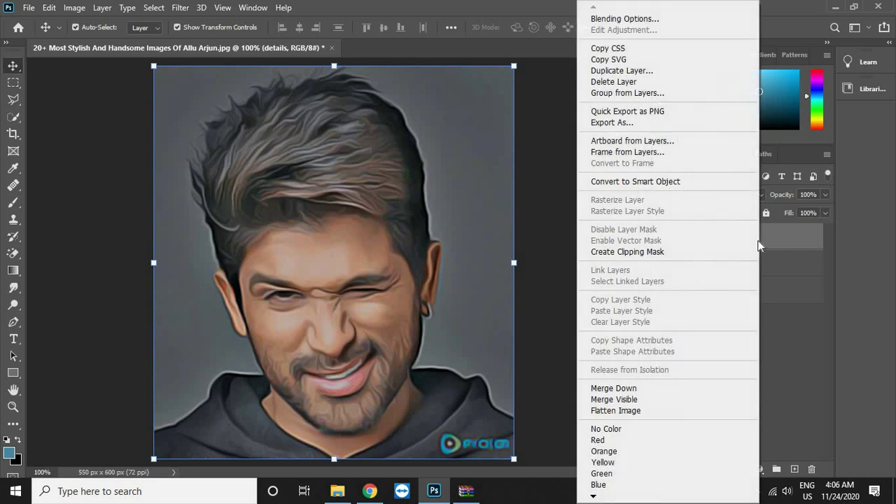
click(596, 72)
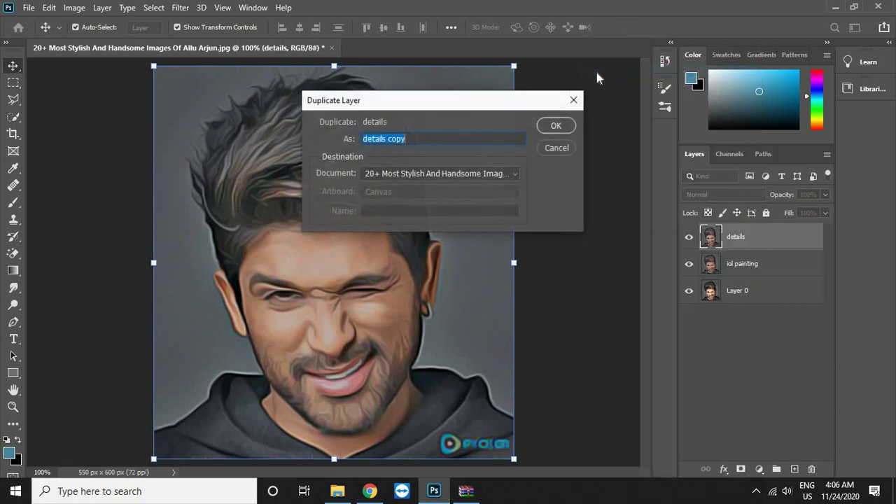
click(557, 127)
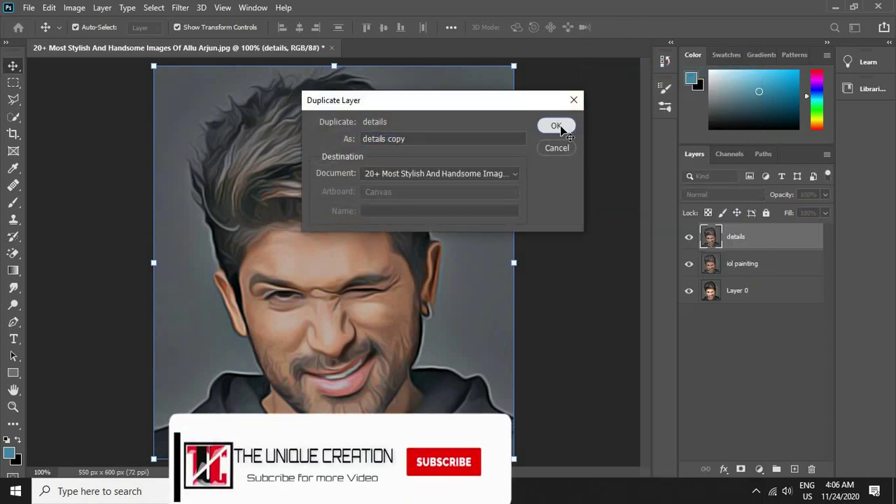
Step: Apply a High Pass filter with a 2.0-pixel radius to the details copy layer and set its blend mode to Overlay
click(178, 8)
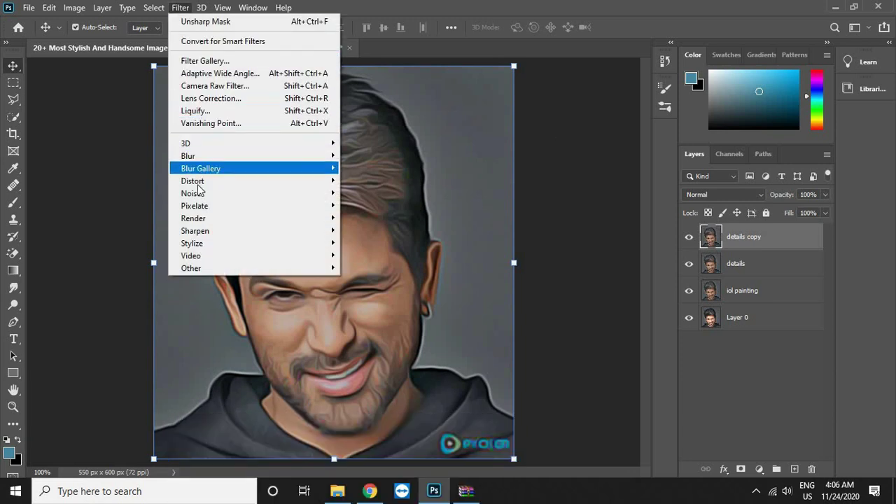
mouse_move(207, 270)
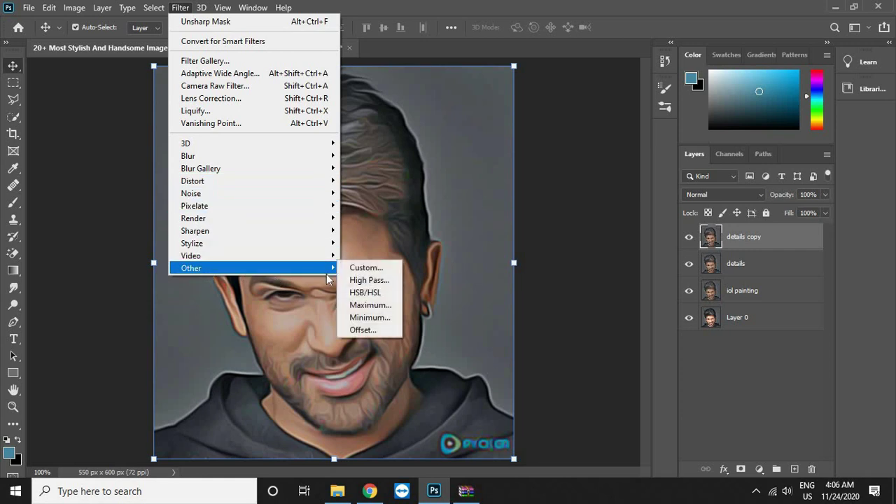
click(364, 281)
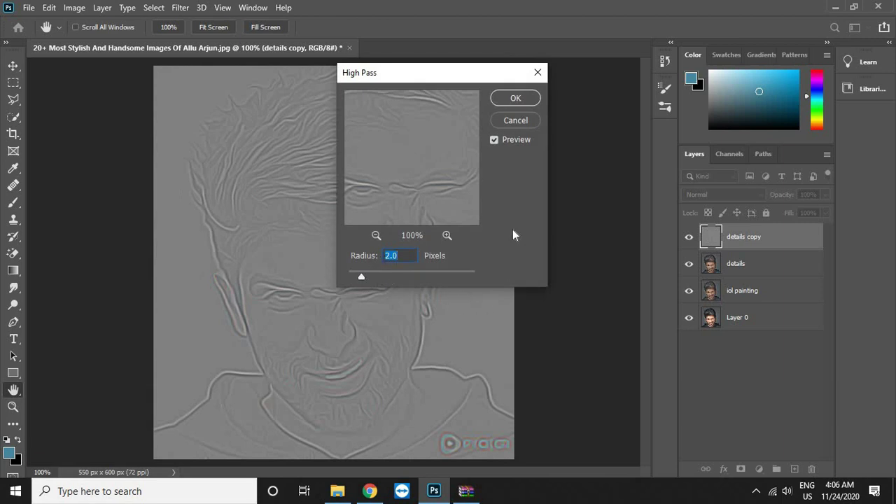
click(508, 96)
key(v)
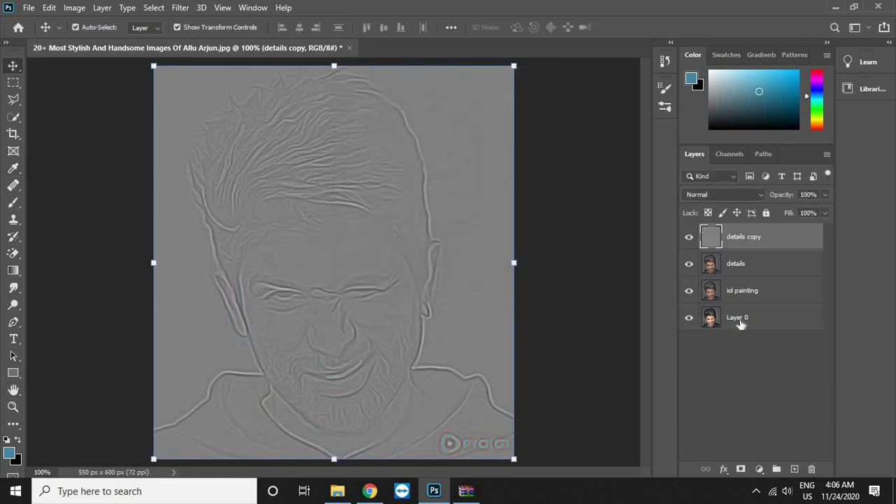
click(711, 196)
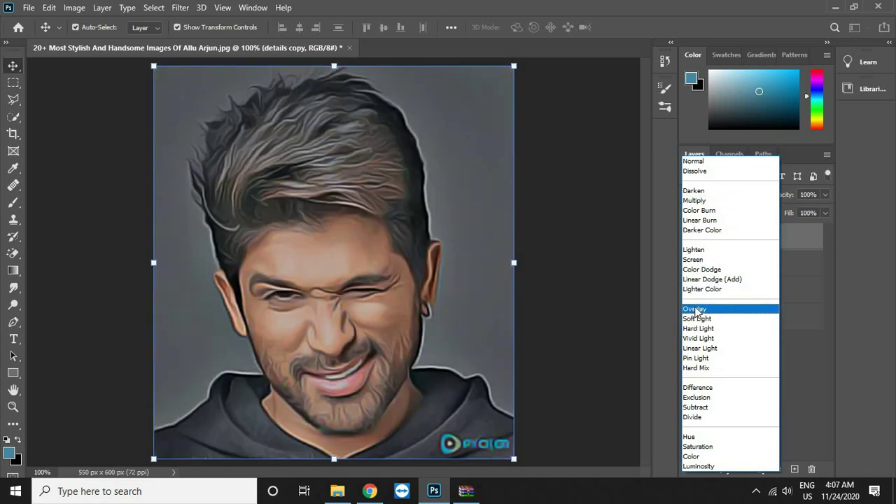
click(696, 311)
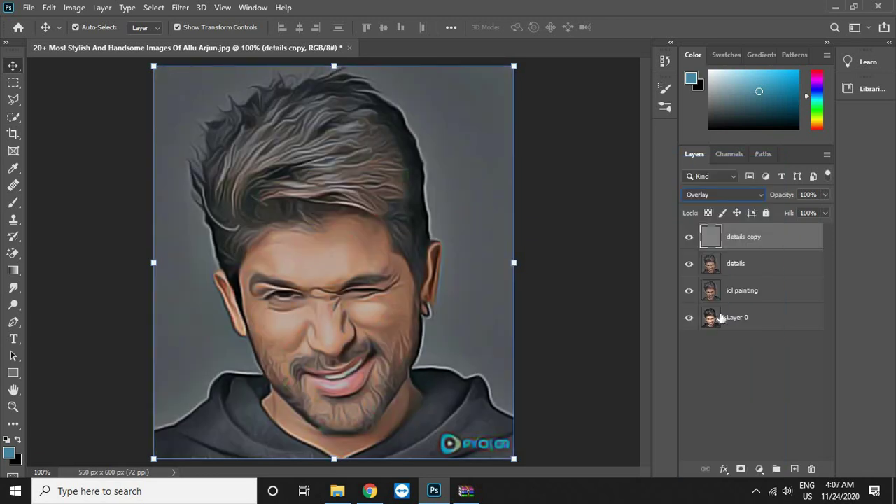
Step: Merge the details copy and details layers into one and rename the merged layer as "tone"
shift+click(758, 266)
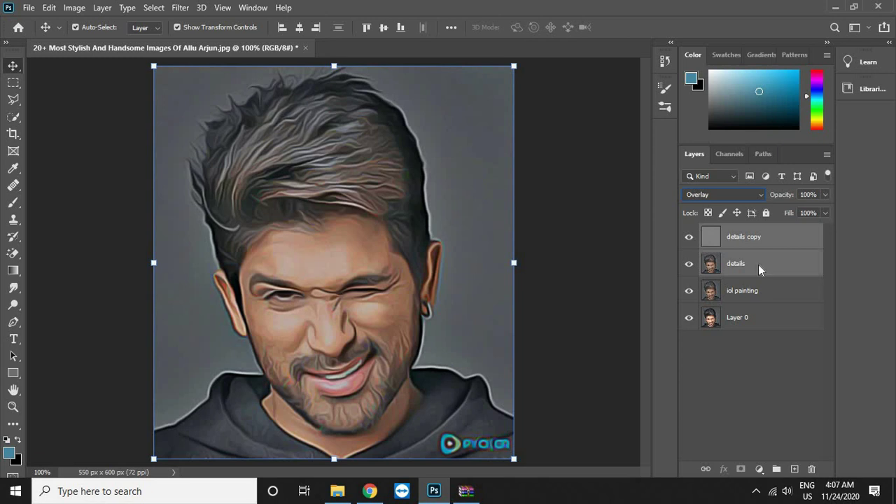
right_click(758, 265)
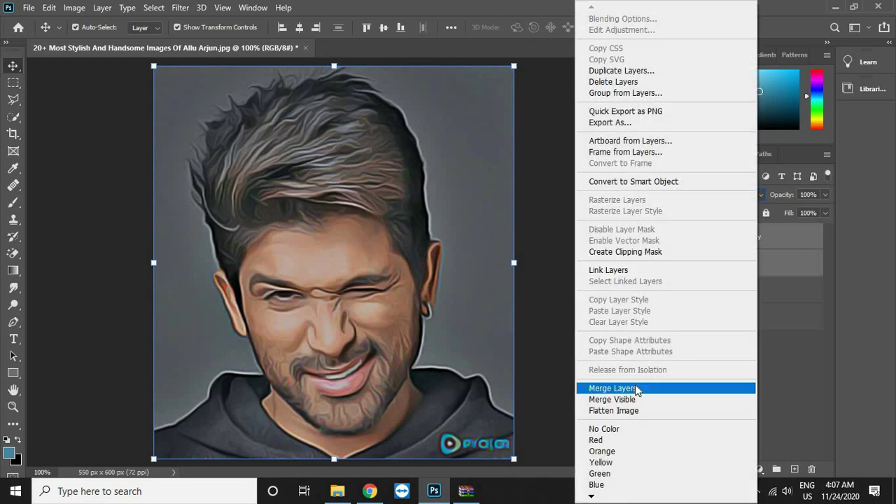
click(635, 387)
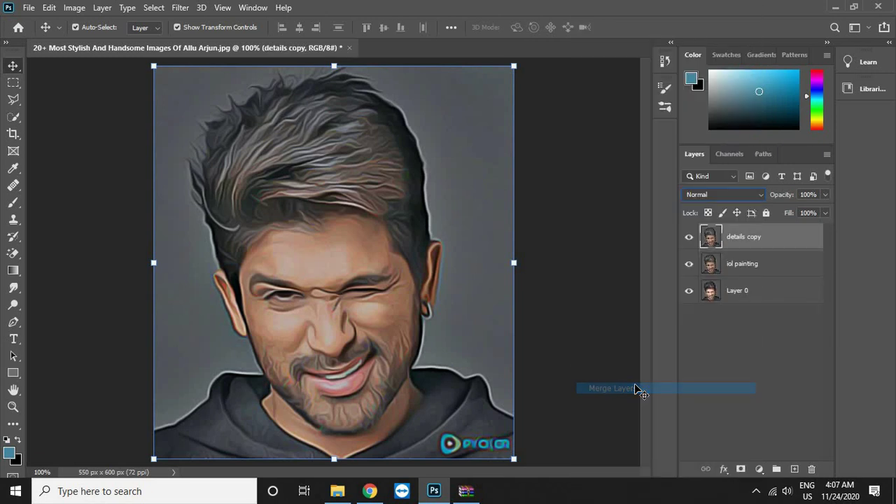
double_click(744, 237)
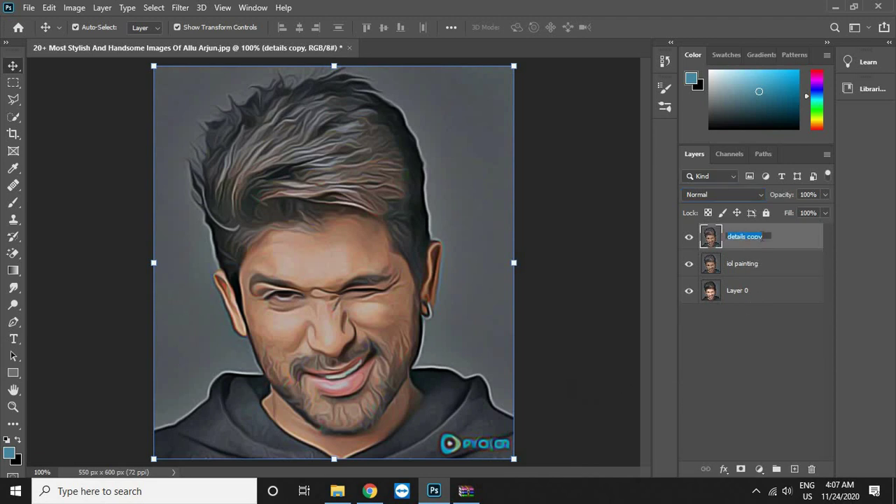
text(tone)
key(Return)
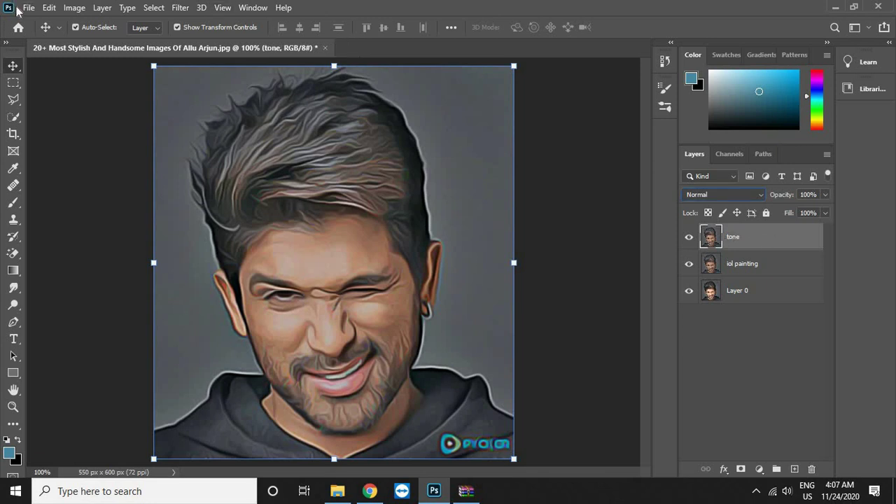
Step: Apply Auto Tone to the tone layer and reduce its opacity to 41%
click(73, 8)
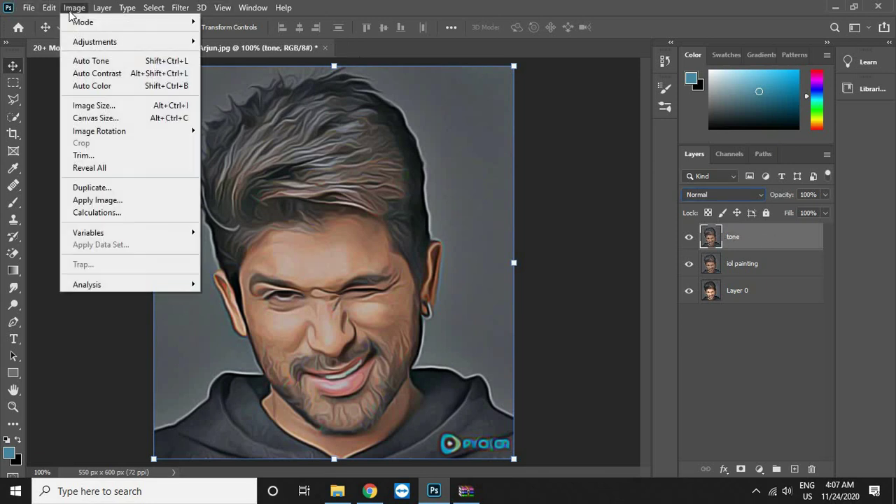
click(94, 62)
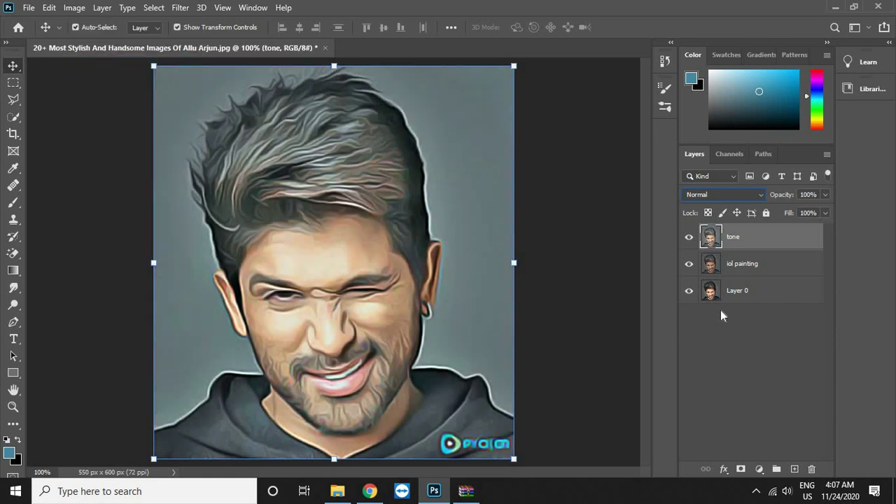
click(825, 195)
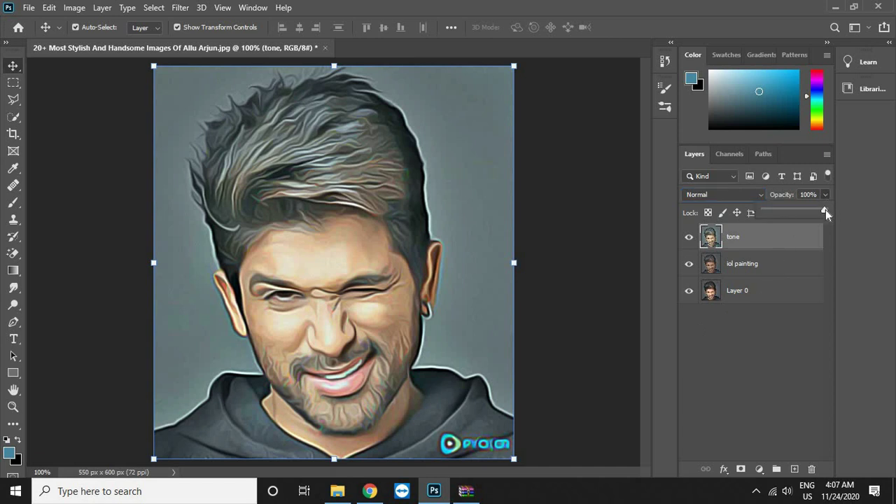
drag(826, 210, 819, 212)
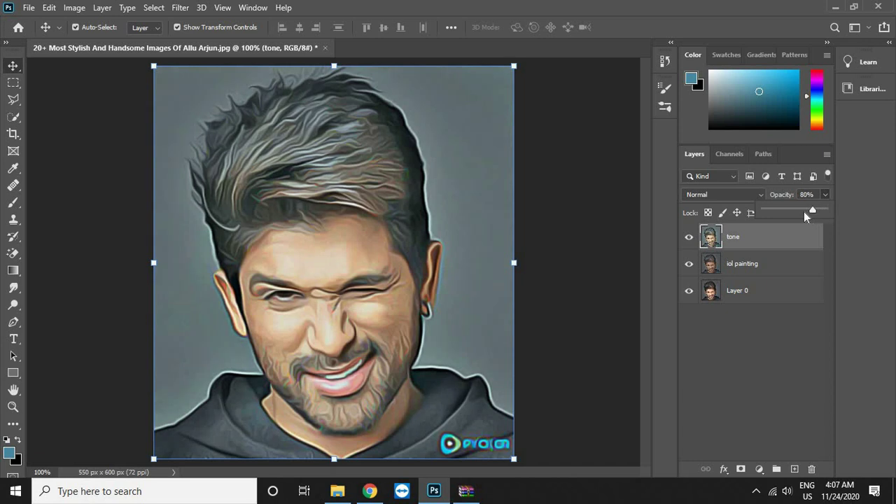
drag(797, 214, 797, 214)
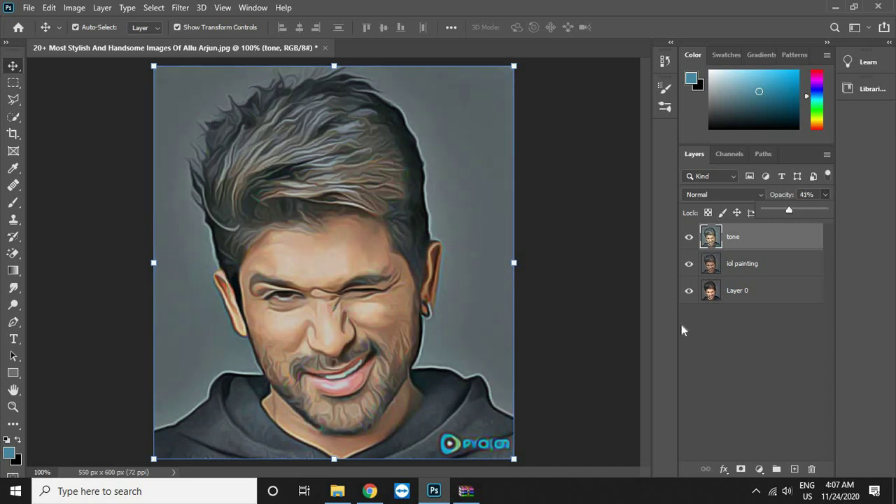
click(581, 343)
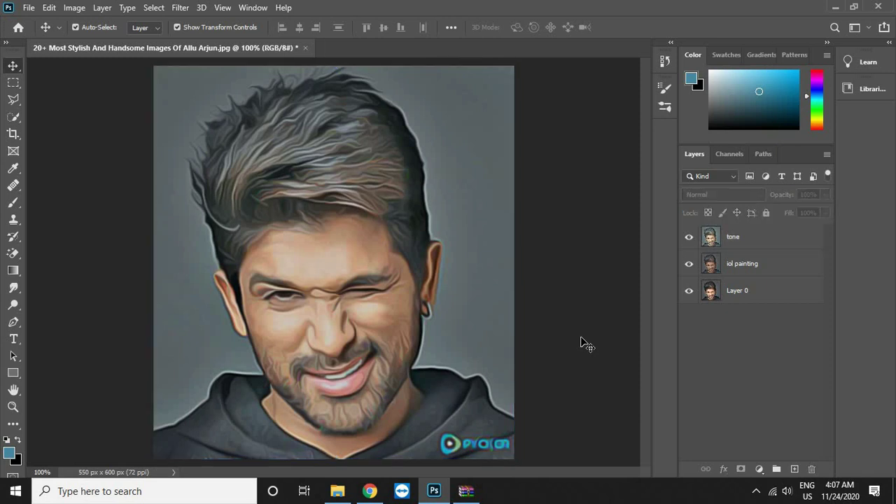
Step: Add a new layer above tone and dab red (f2090f) with the size 800 soft Brush at the portrait's left edge
click(794, 469)
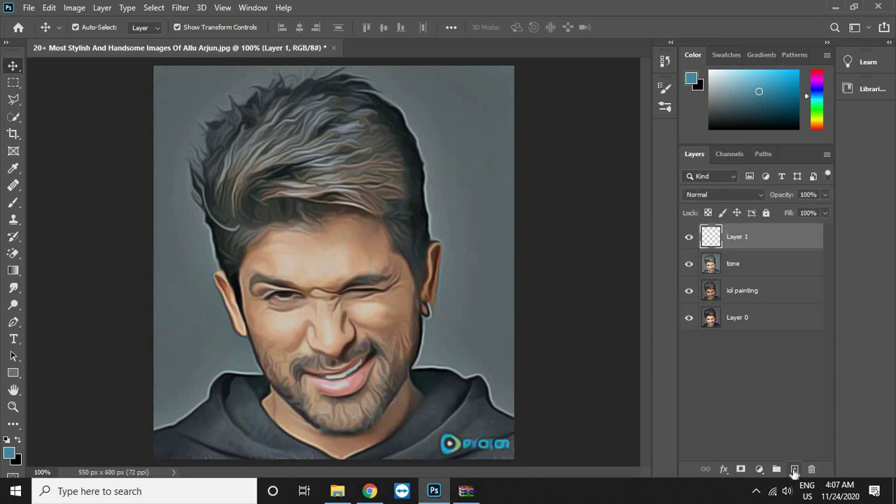
click(16, 206)
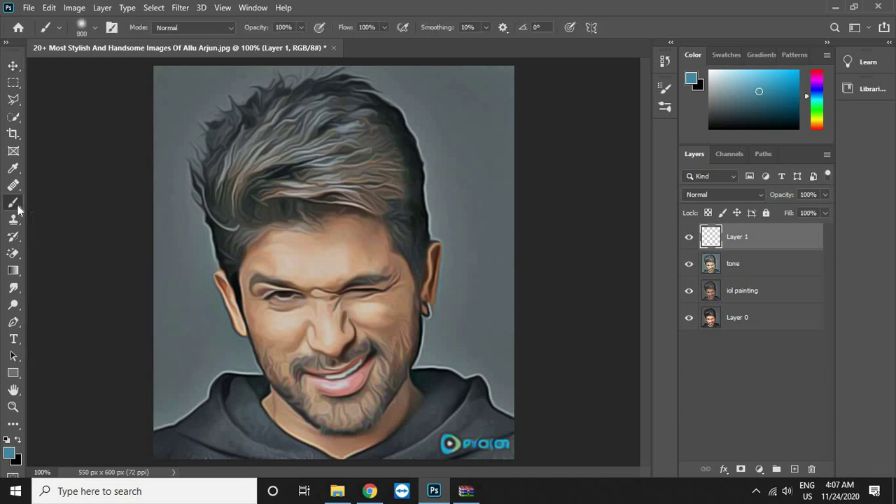
click(9, 453)
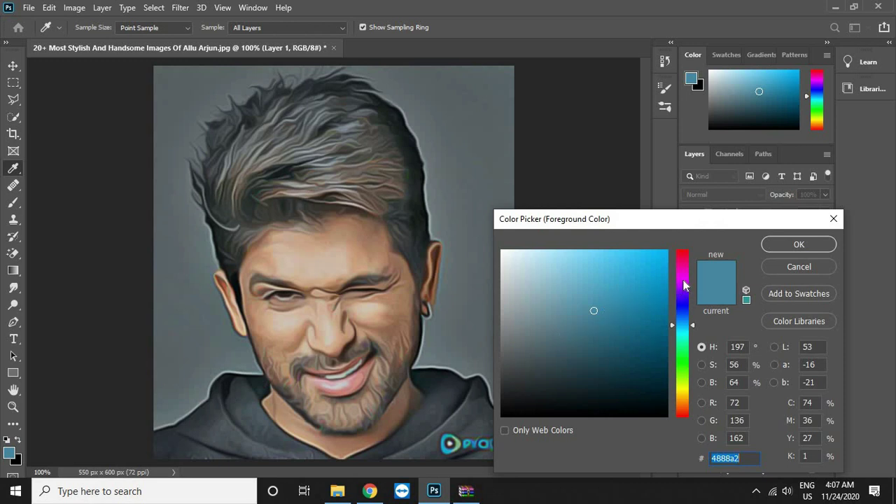
click(687, 250)
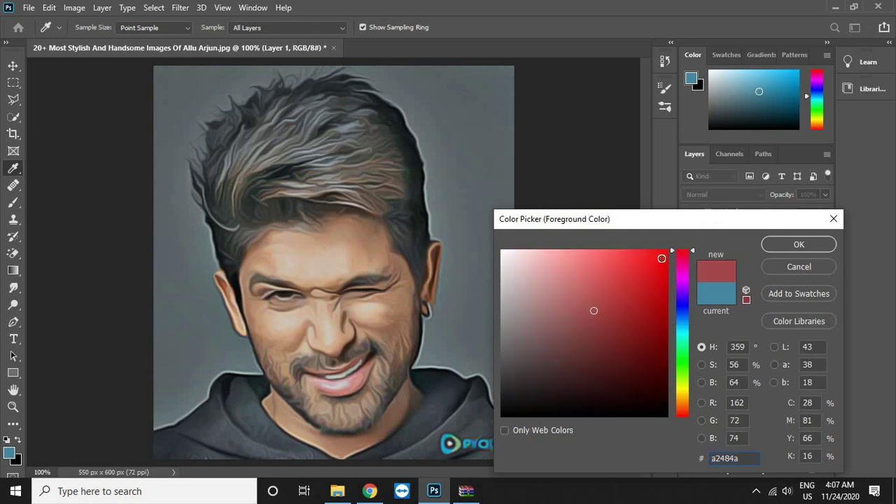
click(662, 259)
click(773, 248)
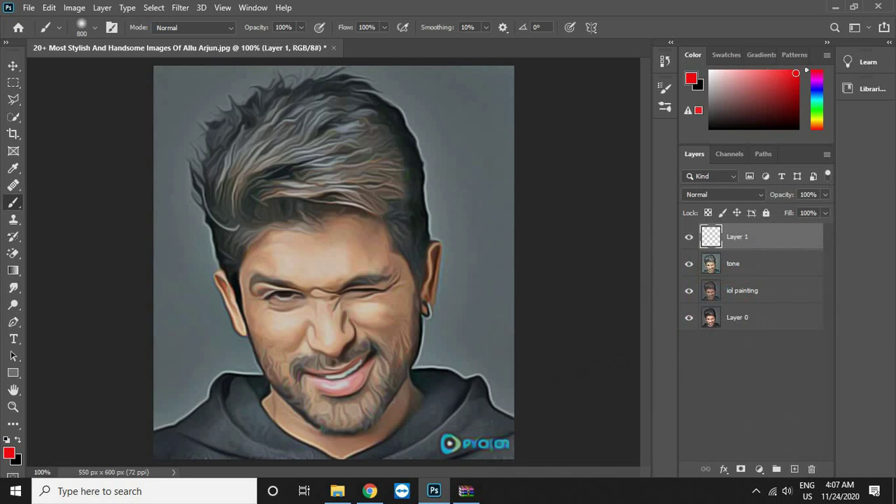
click(145, 257)
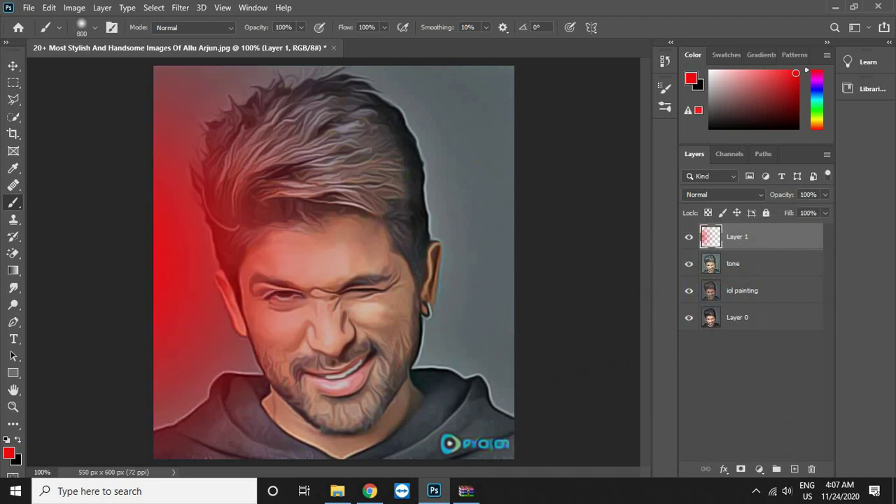
Step: Set the foreground color to magenta (ef09f2) and dab it with the same soft brush at the portrait's right edge
click(9, 454)
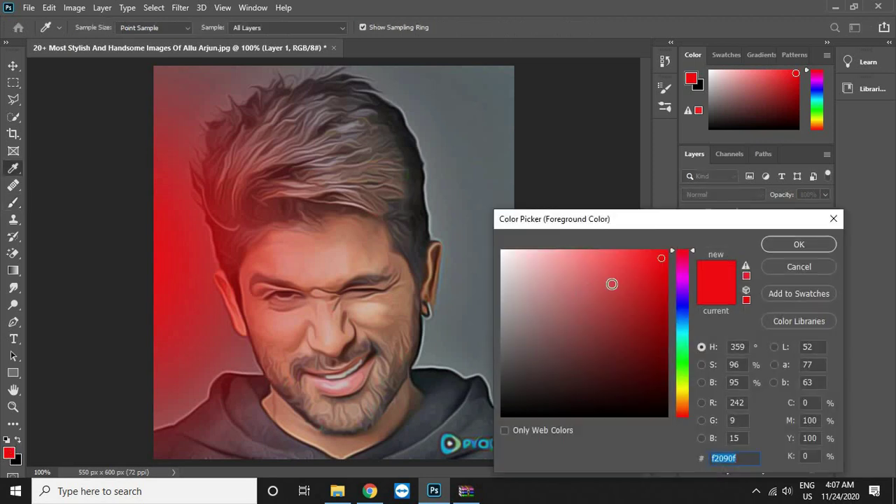
click(682, 278)
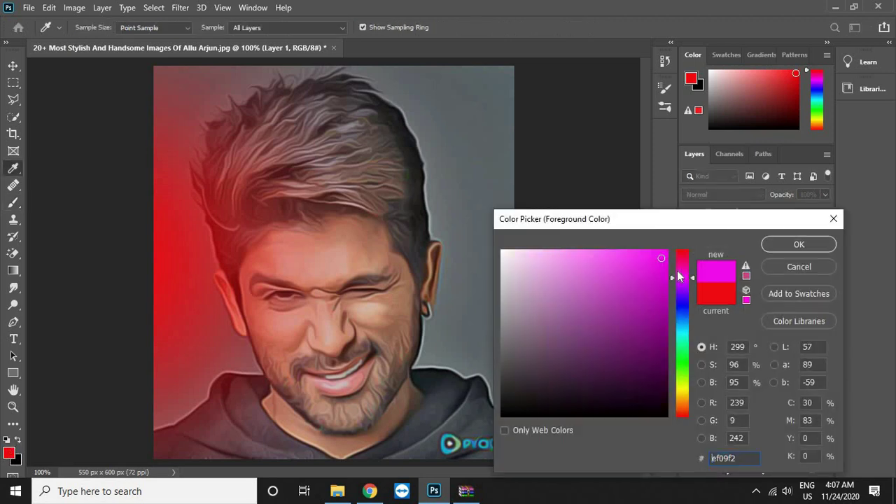
click(798, 244)
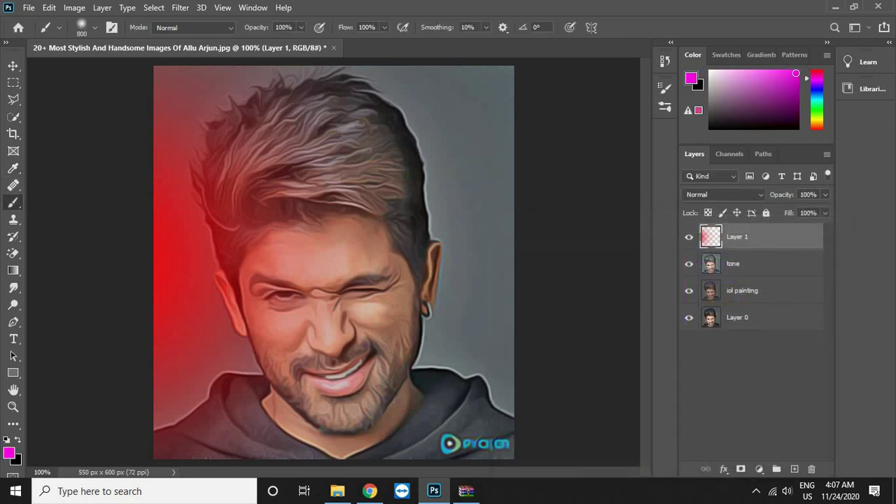
click(521, 260)
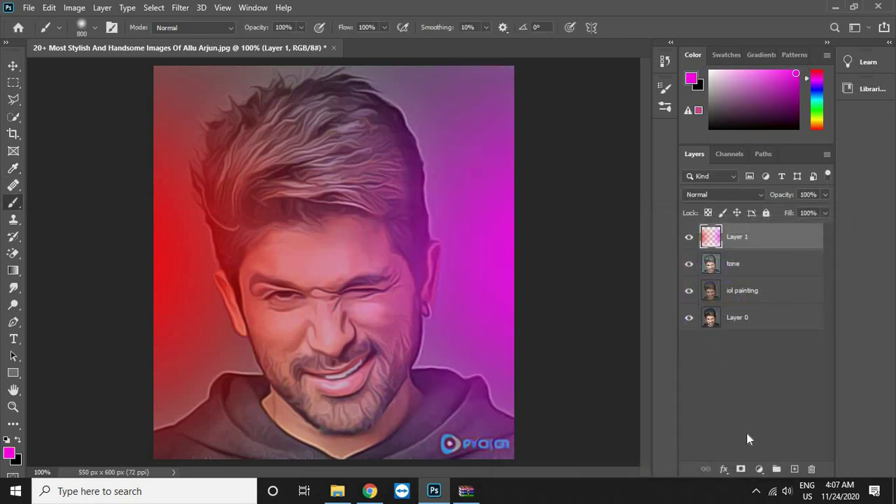
Step: Set the blend mode of the red and magenta light layer to Overlay
click(704, 195)
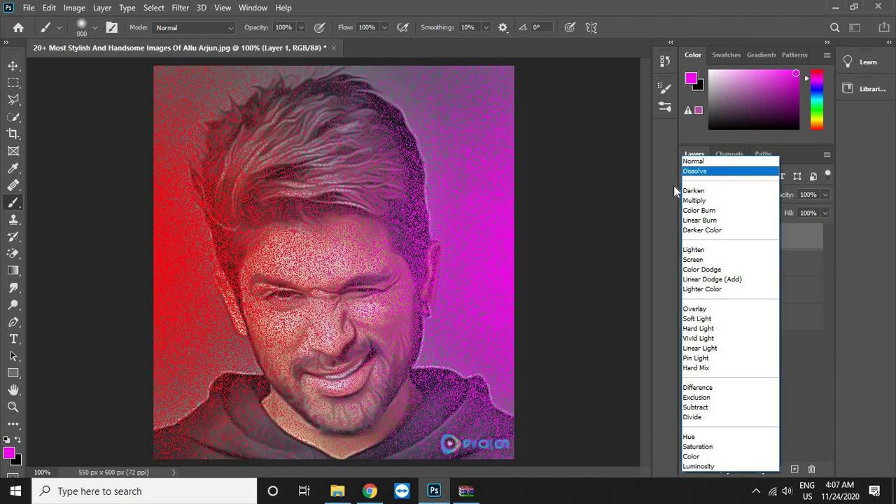
key(Down)
key(Down)
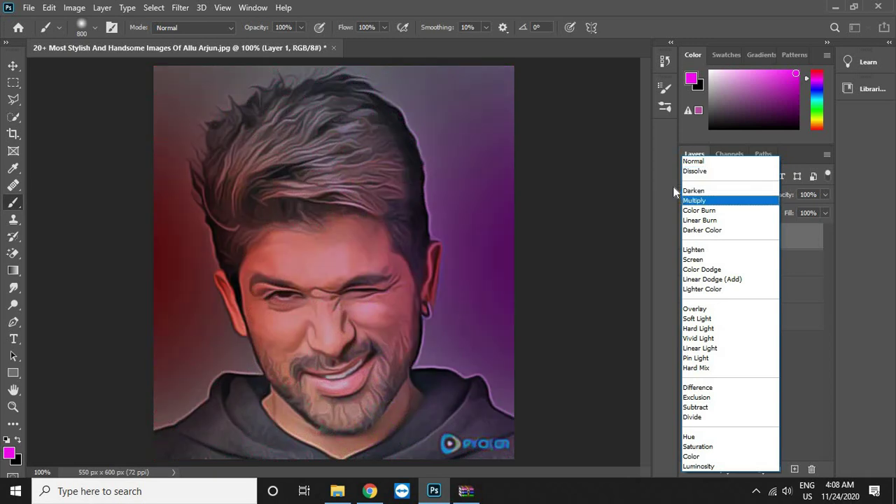
key(Down)
key(Down)
key(Down)
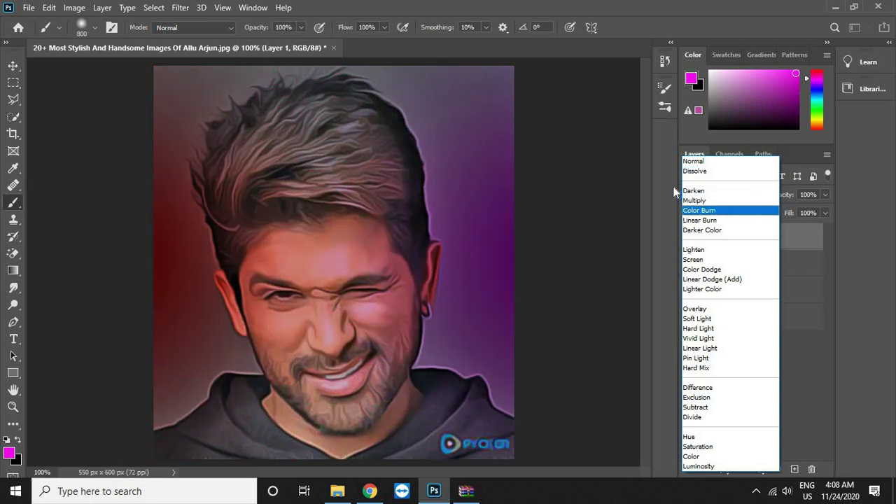
key(Down)
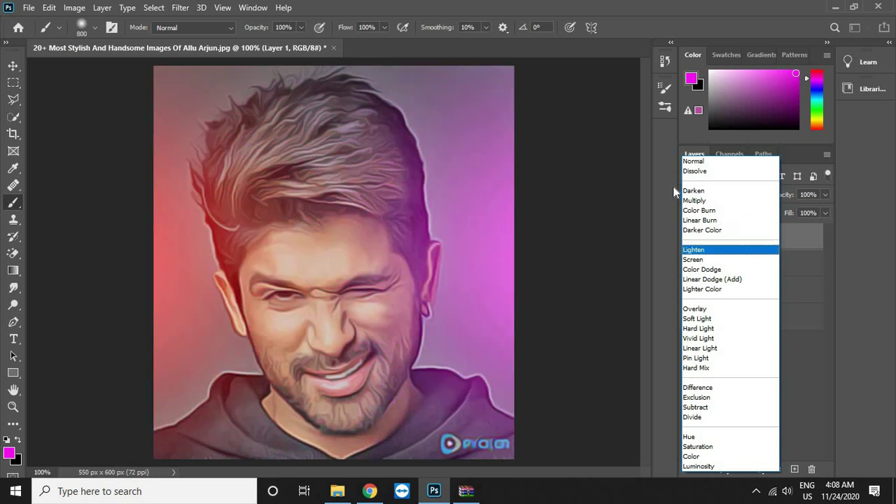
key(Down)
key(Down)
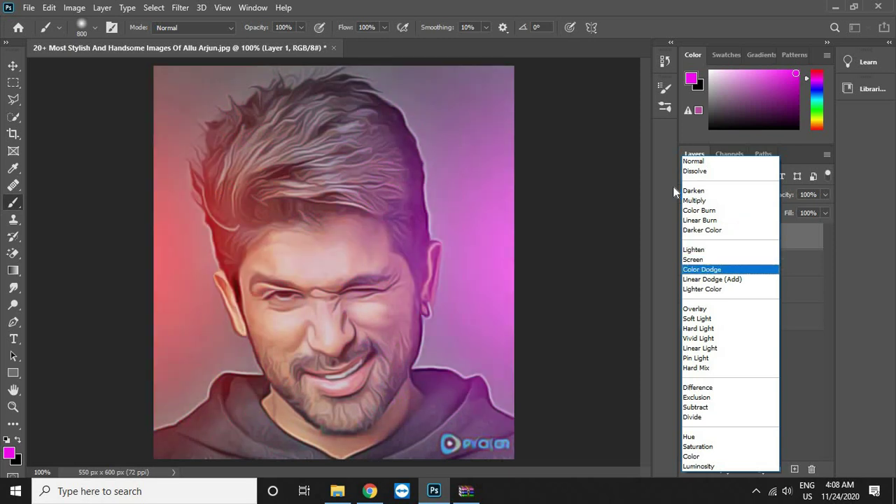
key(Down)
key(Down)
key(Down)
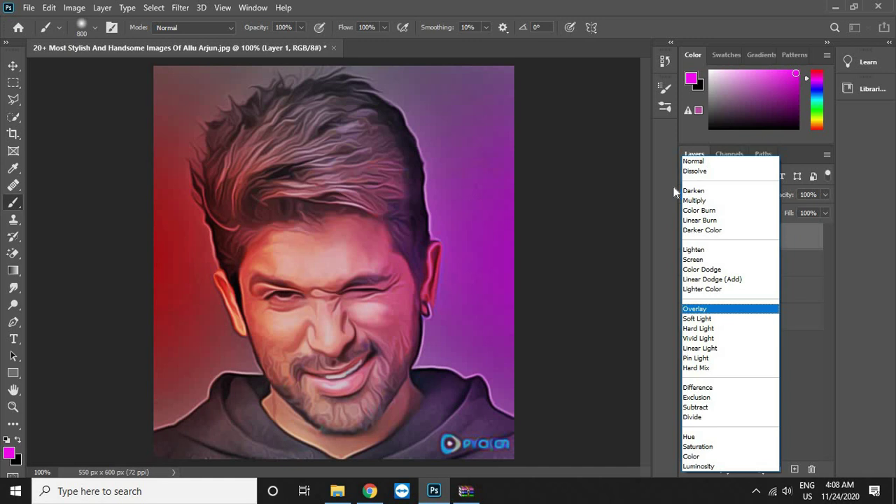
key(Return)
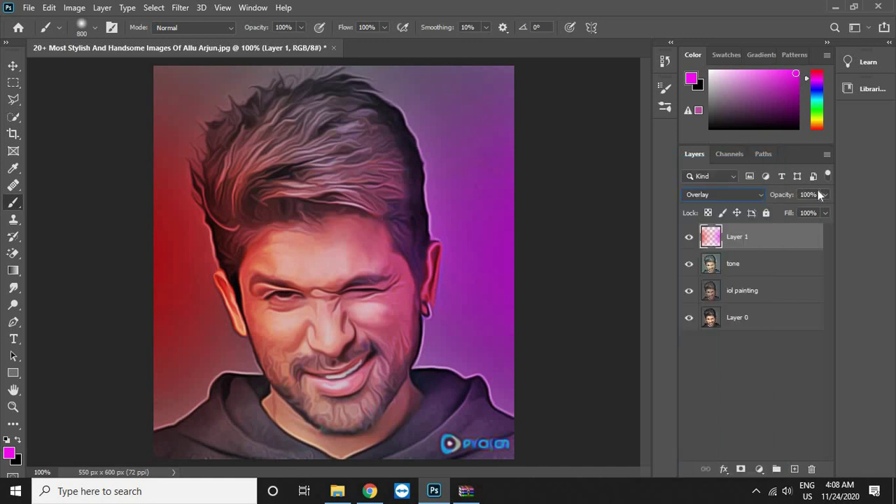
Step: Reduce the opacity of the red and magenta light layer to 47%
click(827, 195)
drag(825, 208, 817, 209)
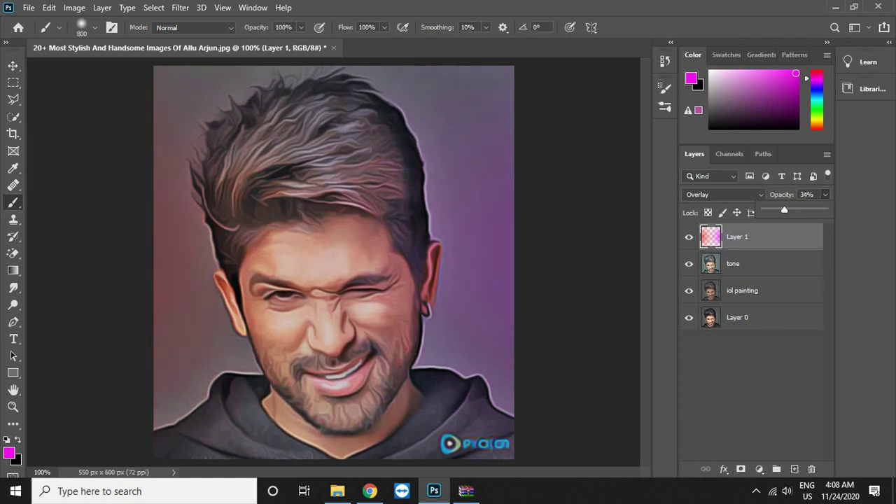
click(13, 66)
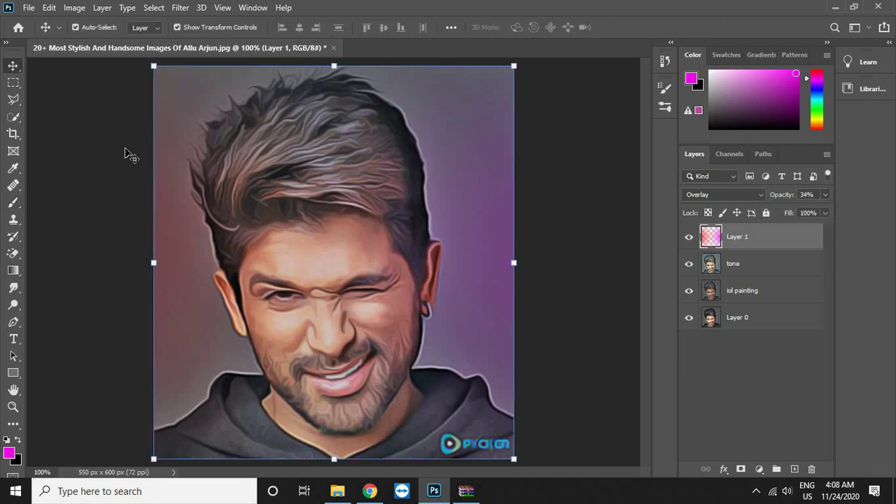
key(ctrl+minus)
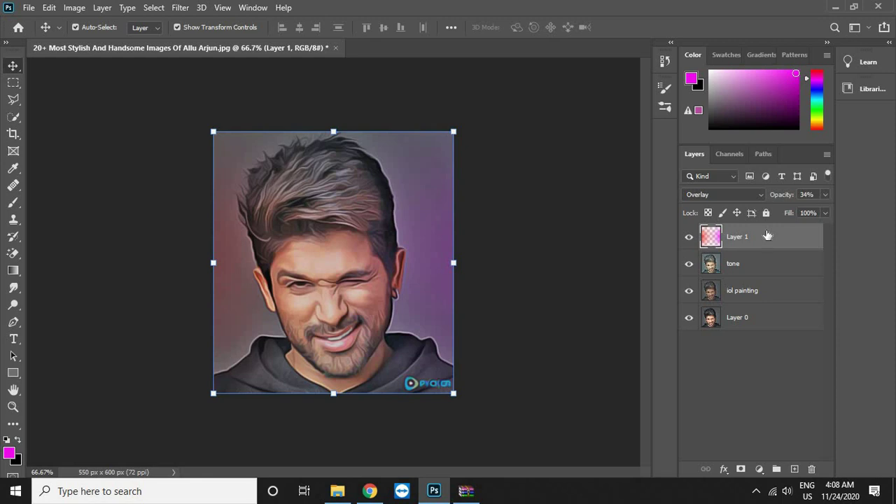
click(824, 194)
drag(784, 209, 788, 208)
Step: Start saving a copy on the computer with the file name "iolpainting edit" and the Desktop as destination
click(29, 9)
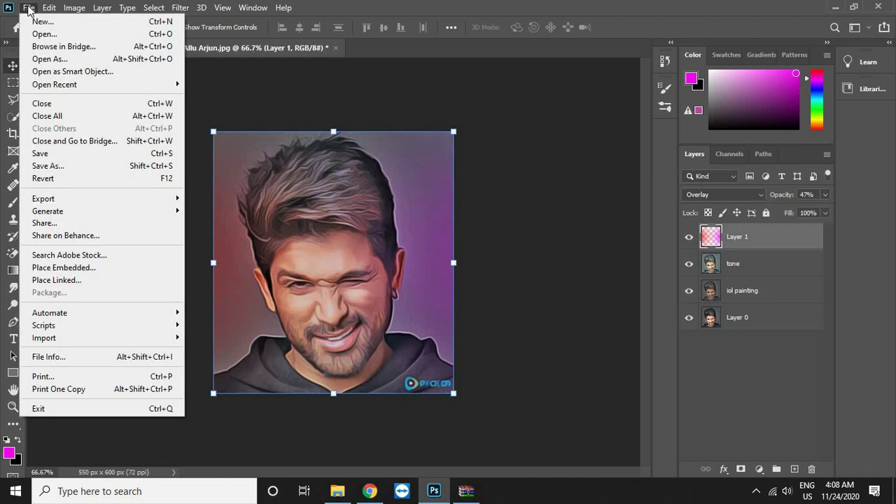
click(70, 173)
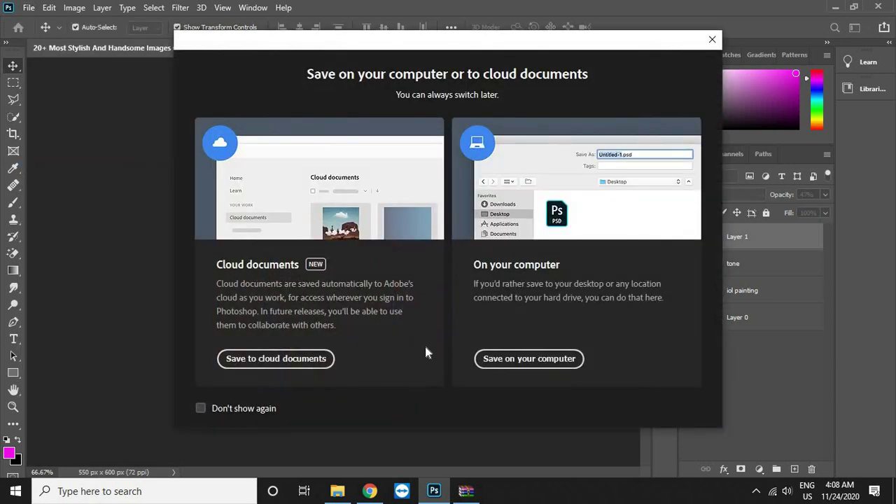
click(485, 357)
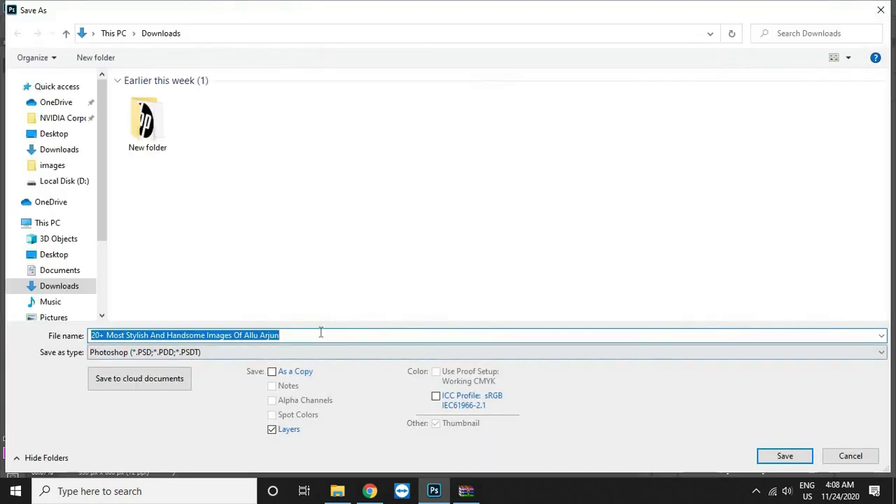
key(BackSpace)
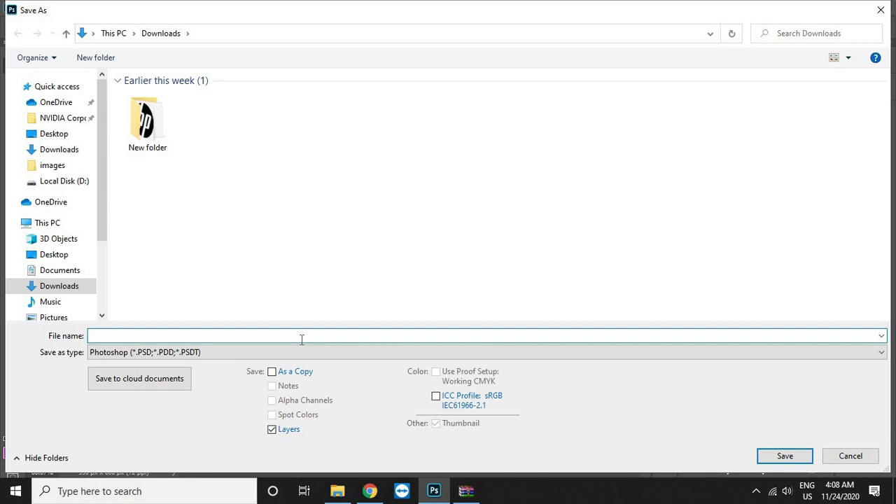
text(iolpainting edit)
click(70, 134)
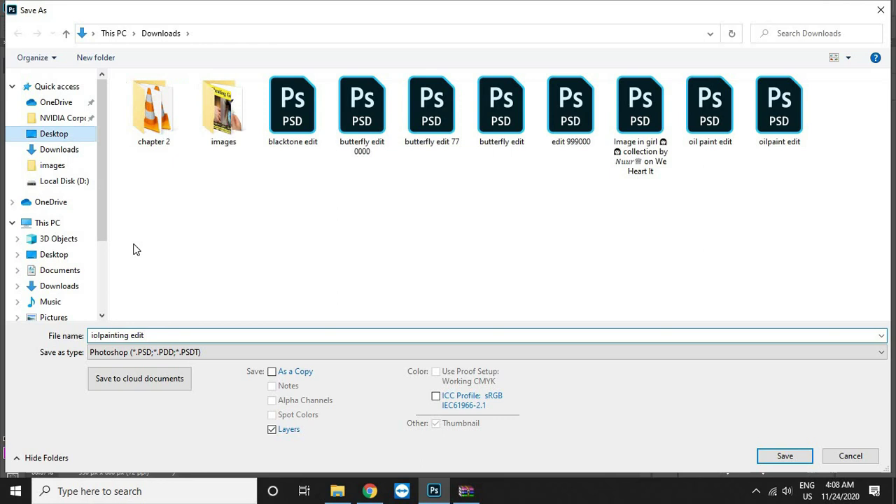
Step: Choose JPEG as the file format and save the image at maximum quality 12 with the Progressive option
click(166, 352)
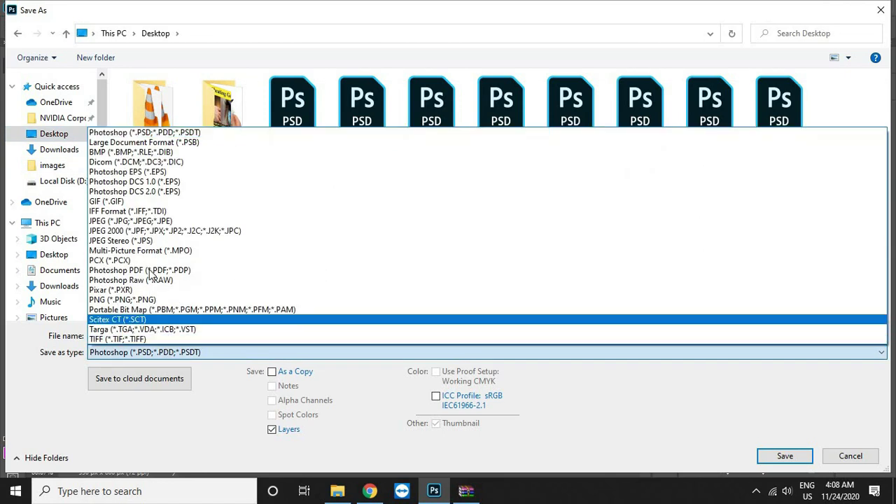
key(Up)
key(Up)
key(Up)
key(Up)
key(Up)
key(Up)
key(Up)
key(Up)
key(Up)
key(Up)
key(Return)
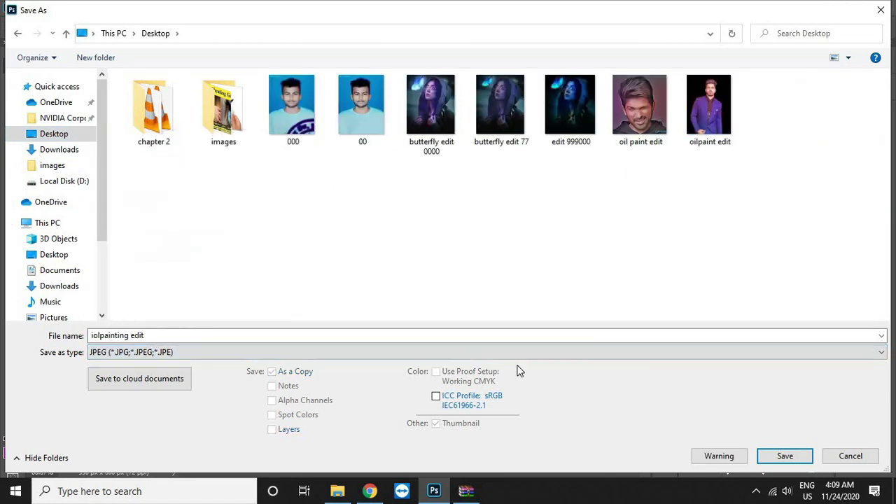
click(780, 456)
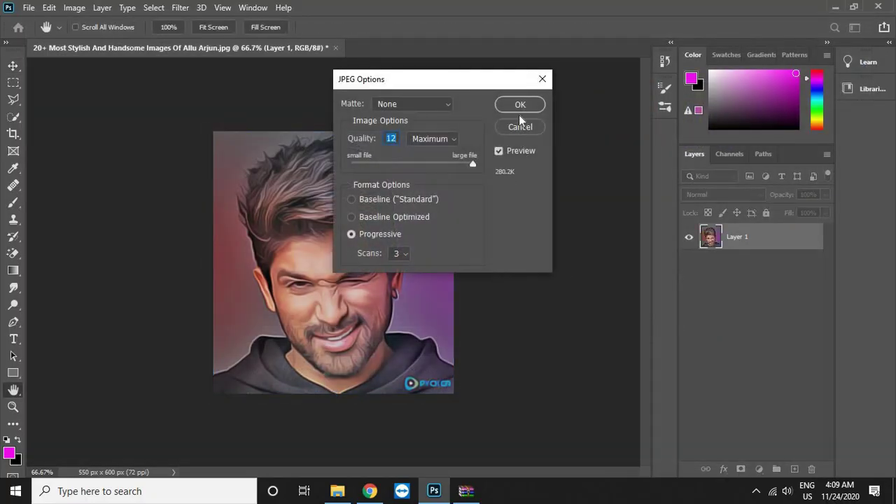
click(519, 105)
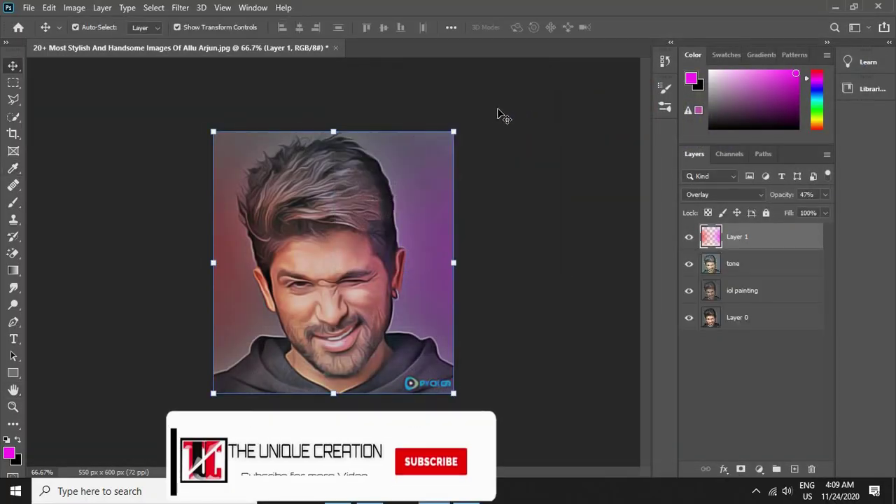
Step: Open the exported "iolpainting edit" JPEG from the Desktop and examine the finished portrait at different magnifications
click(28, 8)
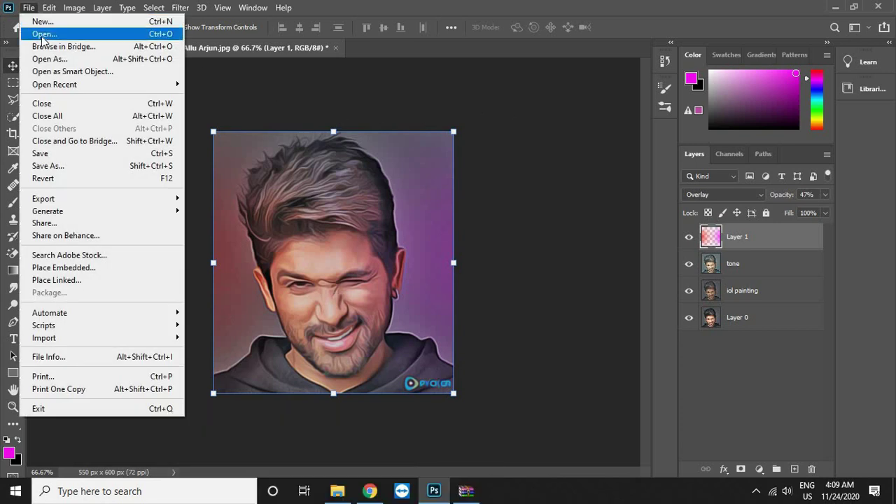
click(42, 36)
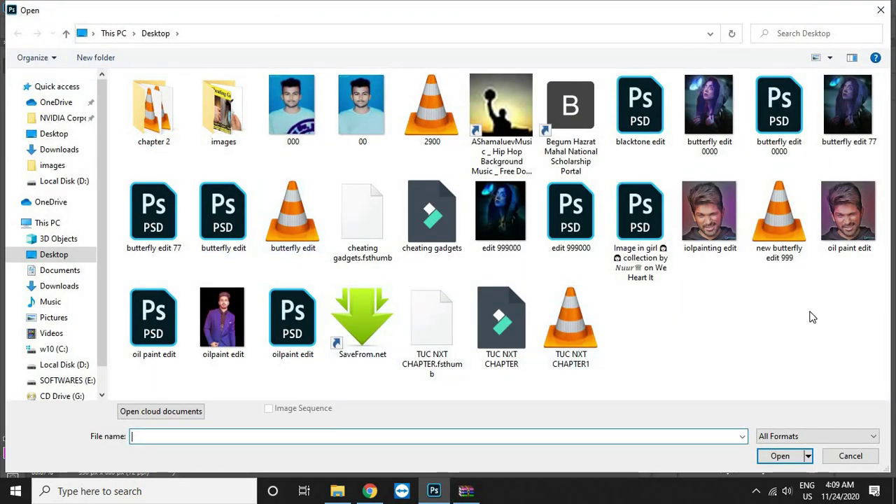
click(715, 243)
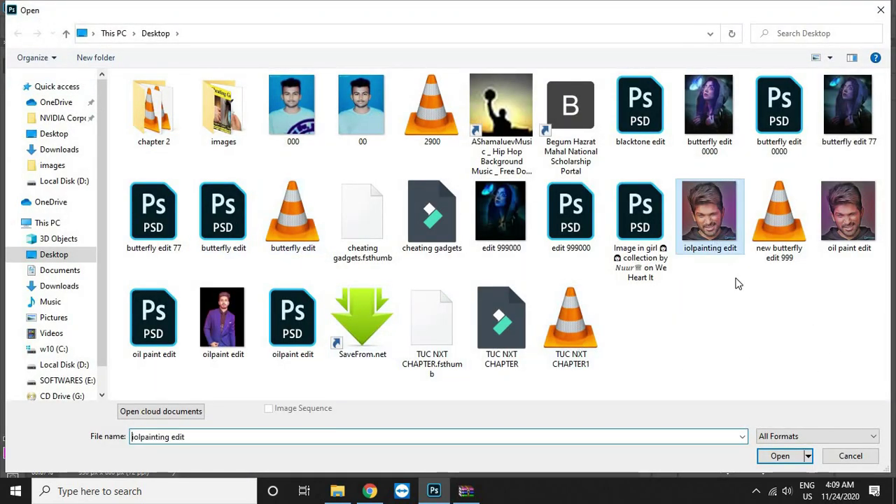
click(780, 456)
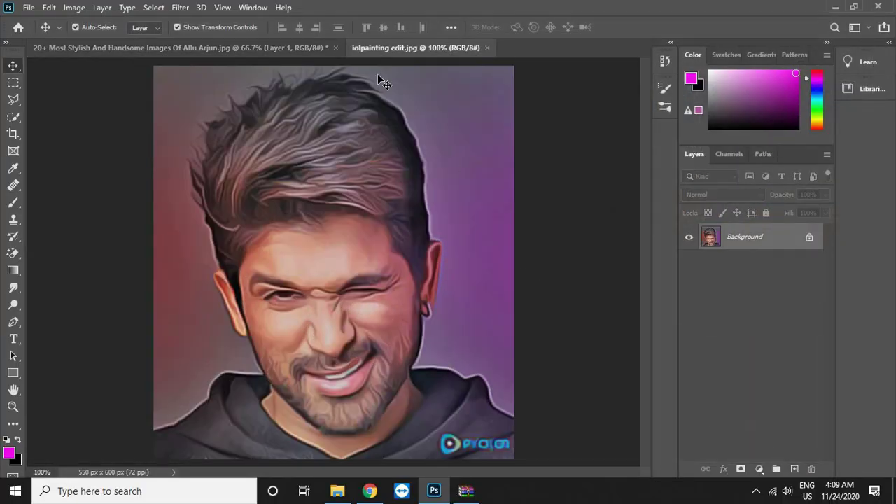
key(ctrl)
key(ctrl+minus)
key(ctrl+minus)
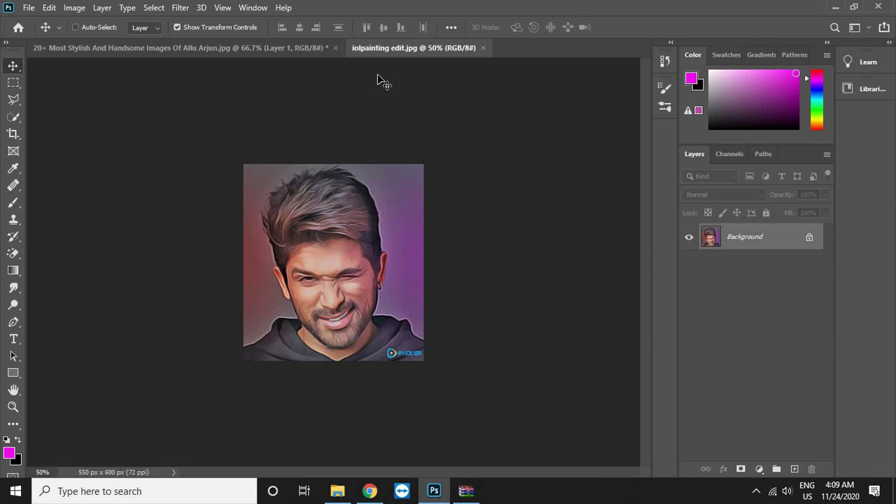
key(ctrl+plus)
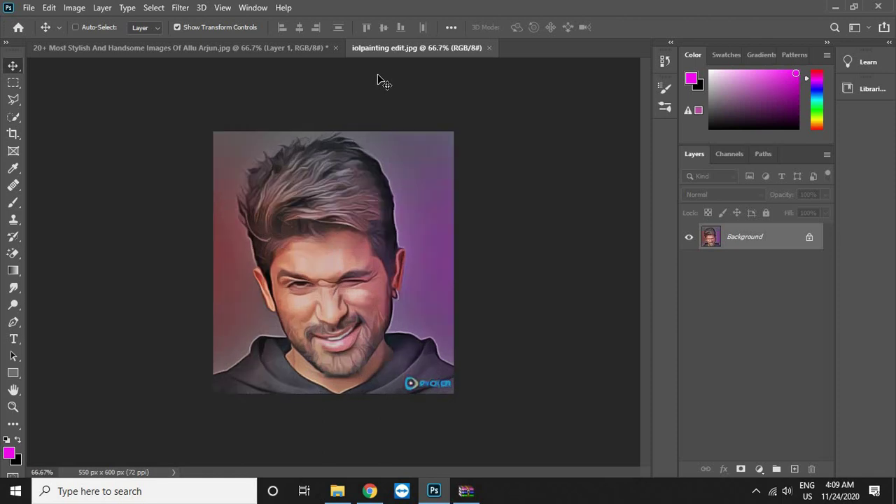
key(ctrl+plus)
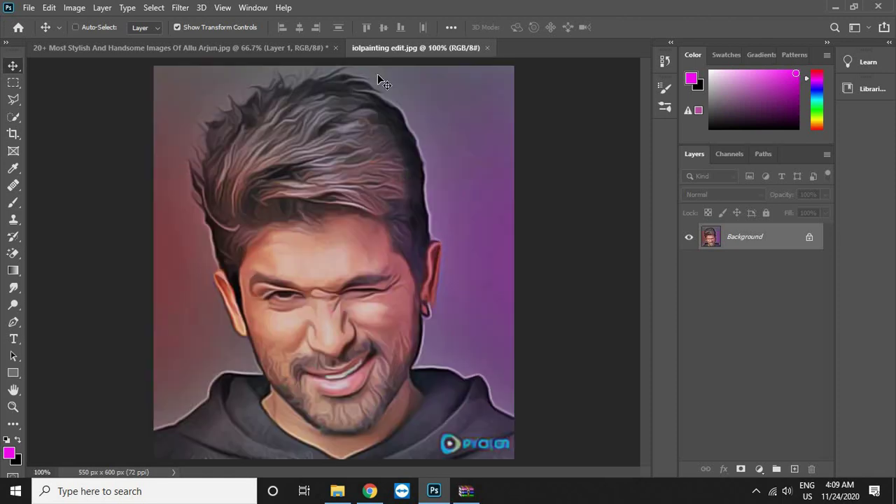
key(ctrl+minus)
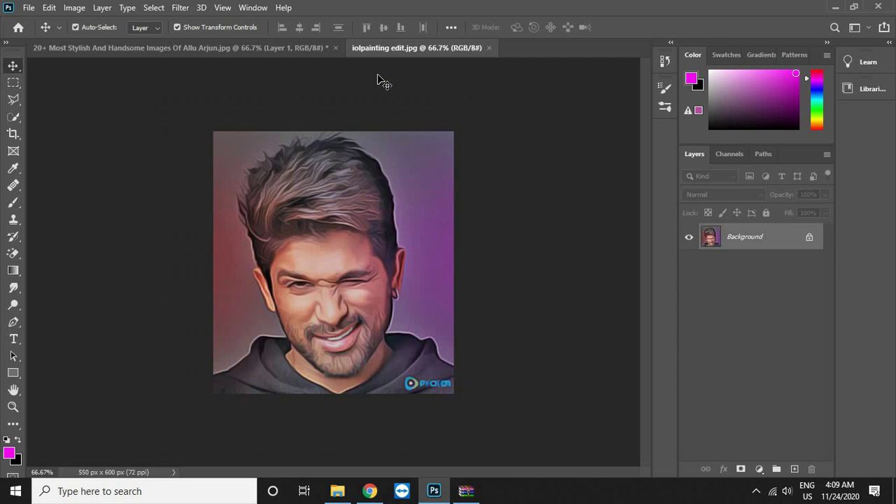